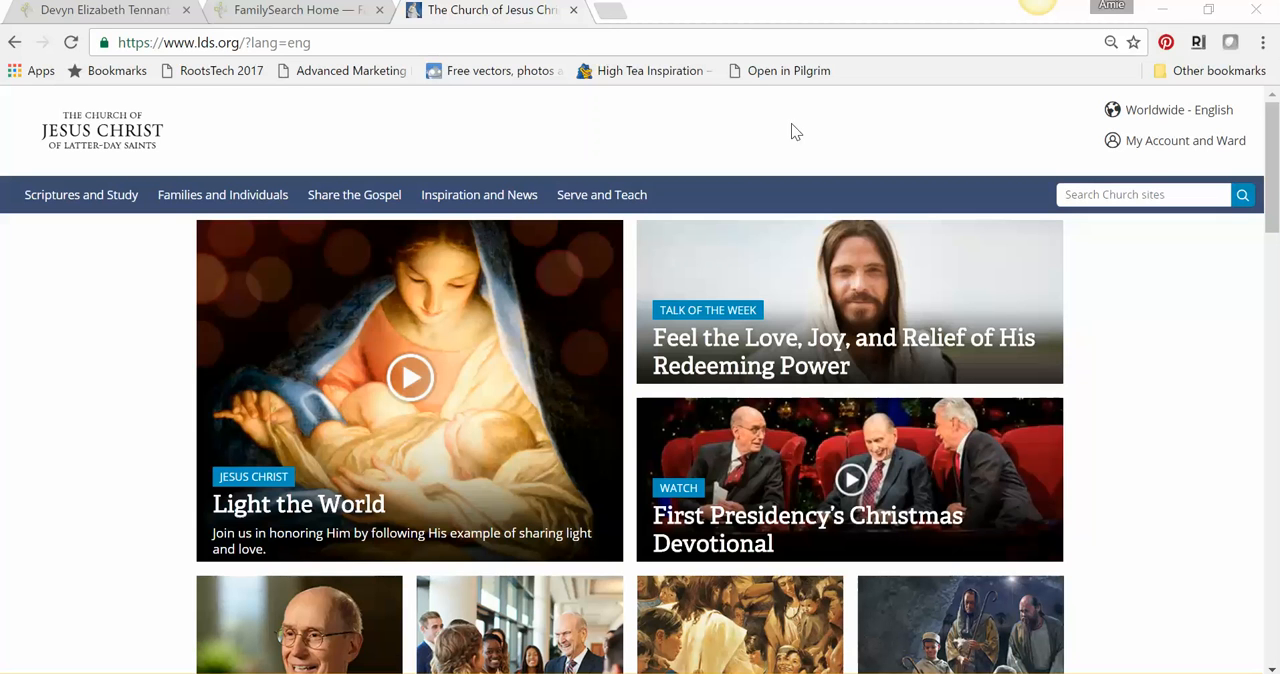
# - View the LDS Account sign-in page from the church website's account options and close that page
pyautogui.click(1160, 150)
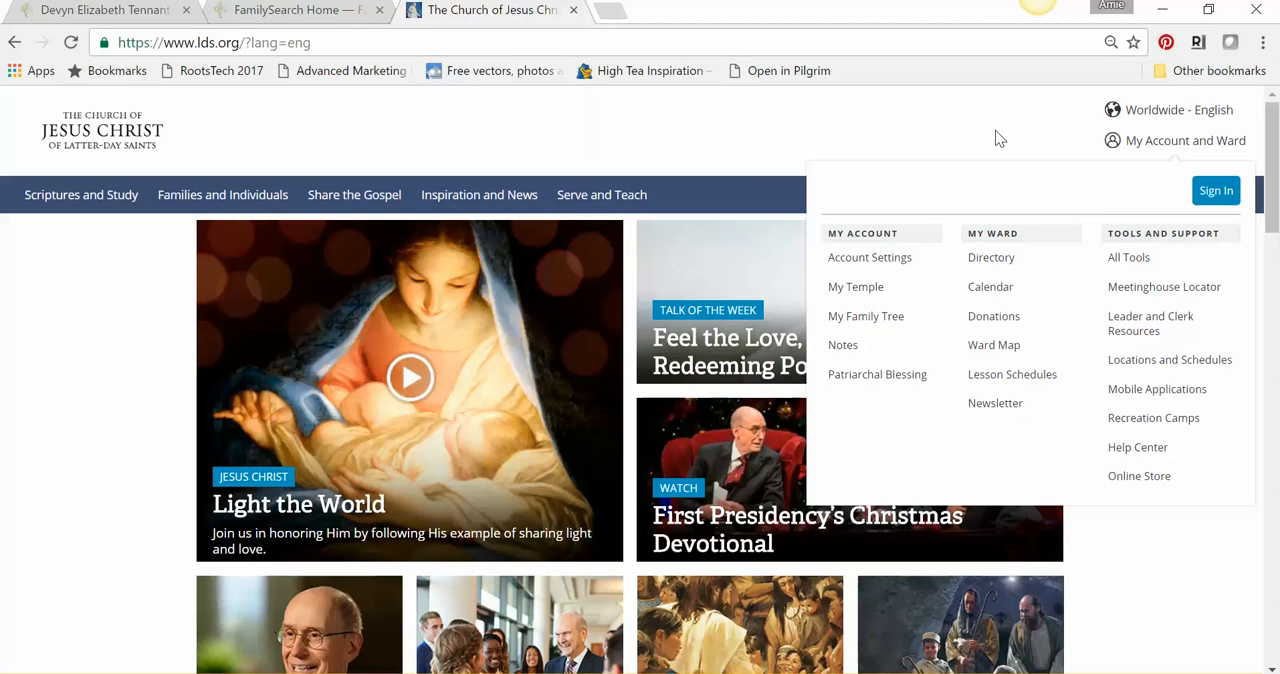
pyautogui.click(1217, 193)
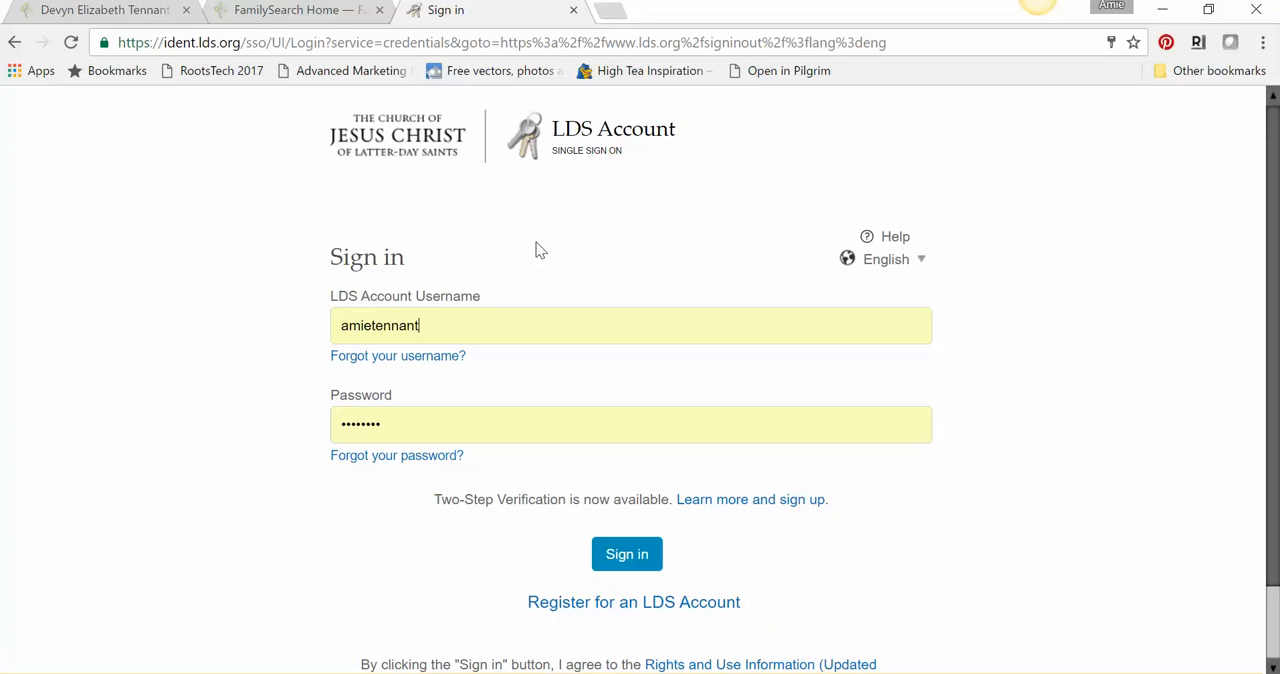
pyautogui.click(573, 10)
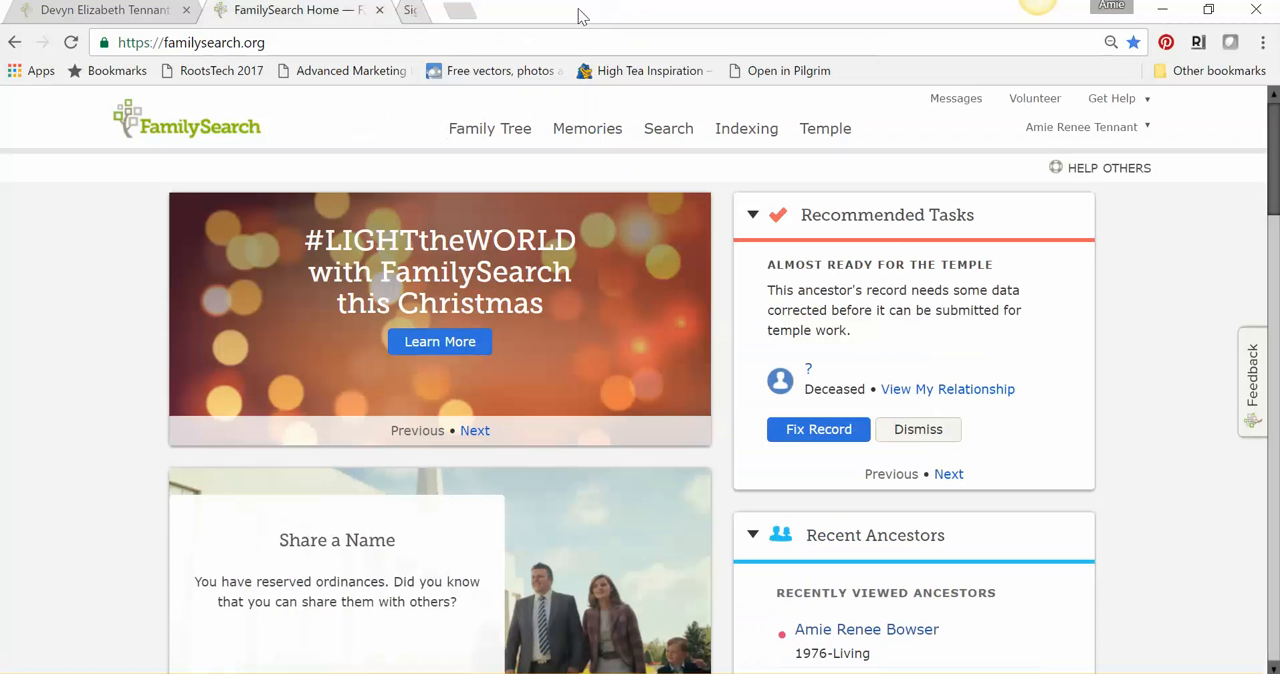
# - Go to the FamilySearch home page and sign out of the current account
pyautogui.click(221, 134)
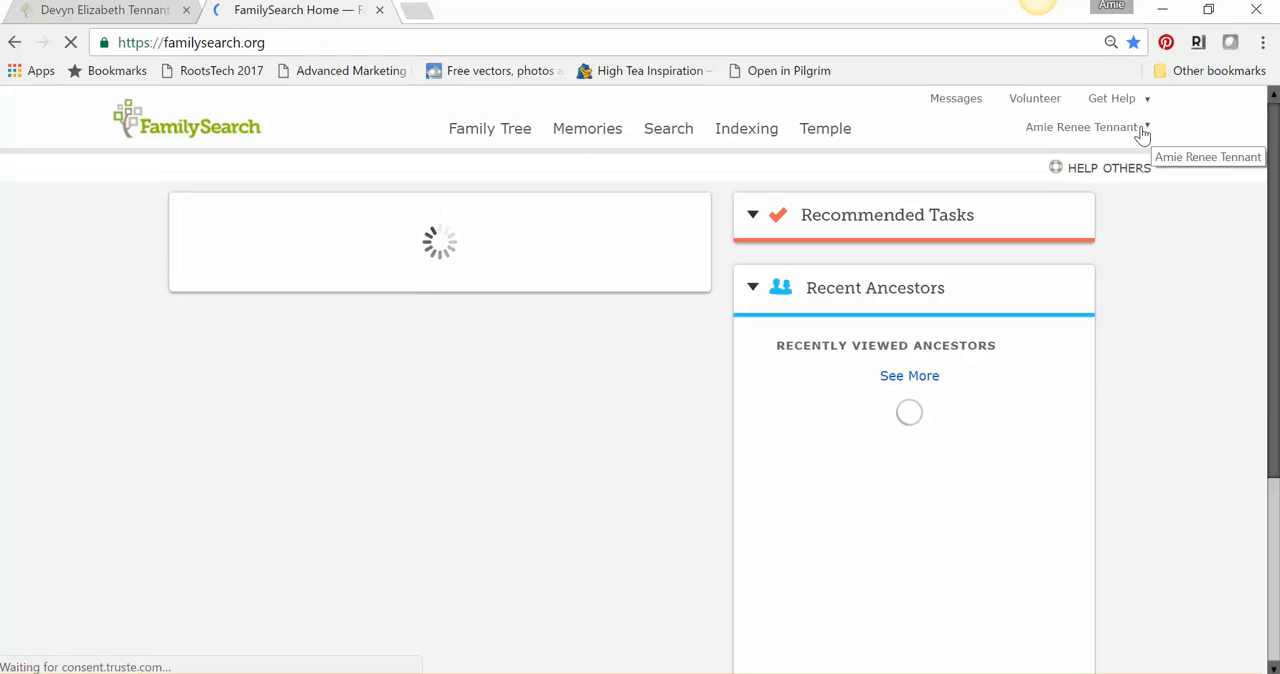
pyautogui.click(1143, 135)
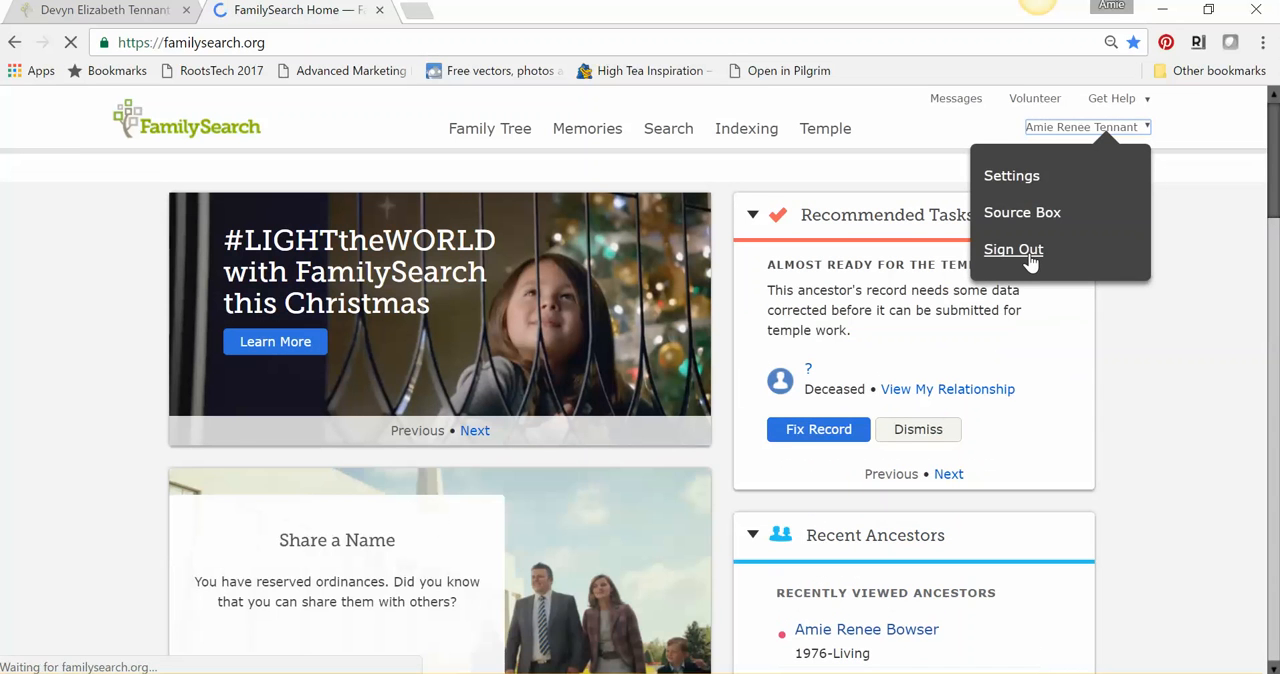
pyautogui.click(1030, 257)
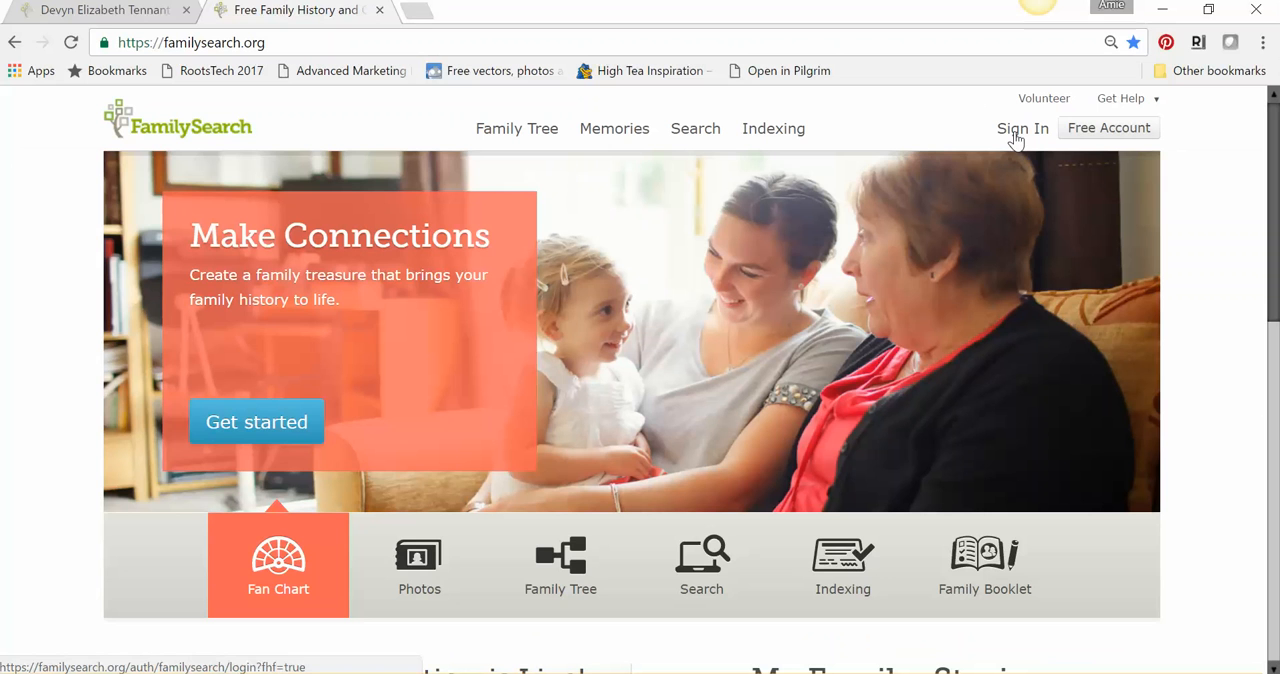
# - Sign in to FamilySearch with the account username and the account password
pyautogui.click(1015, 141)
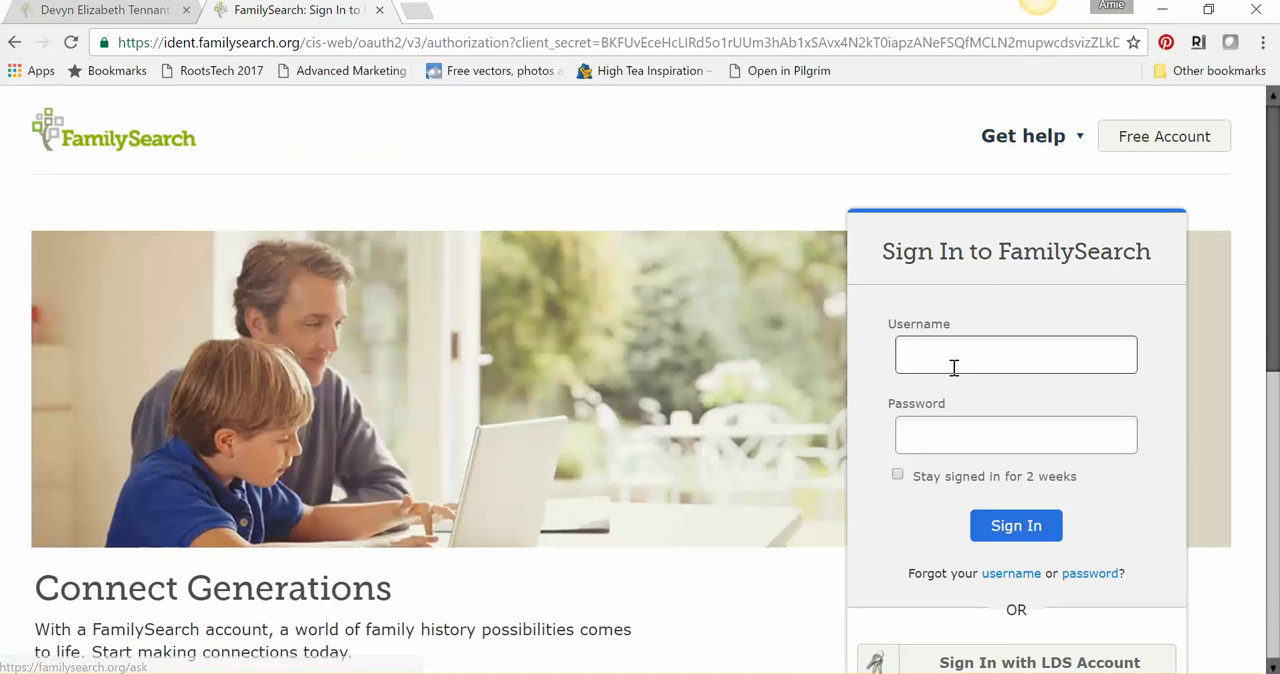
pyautogui.click(953, 366)
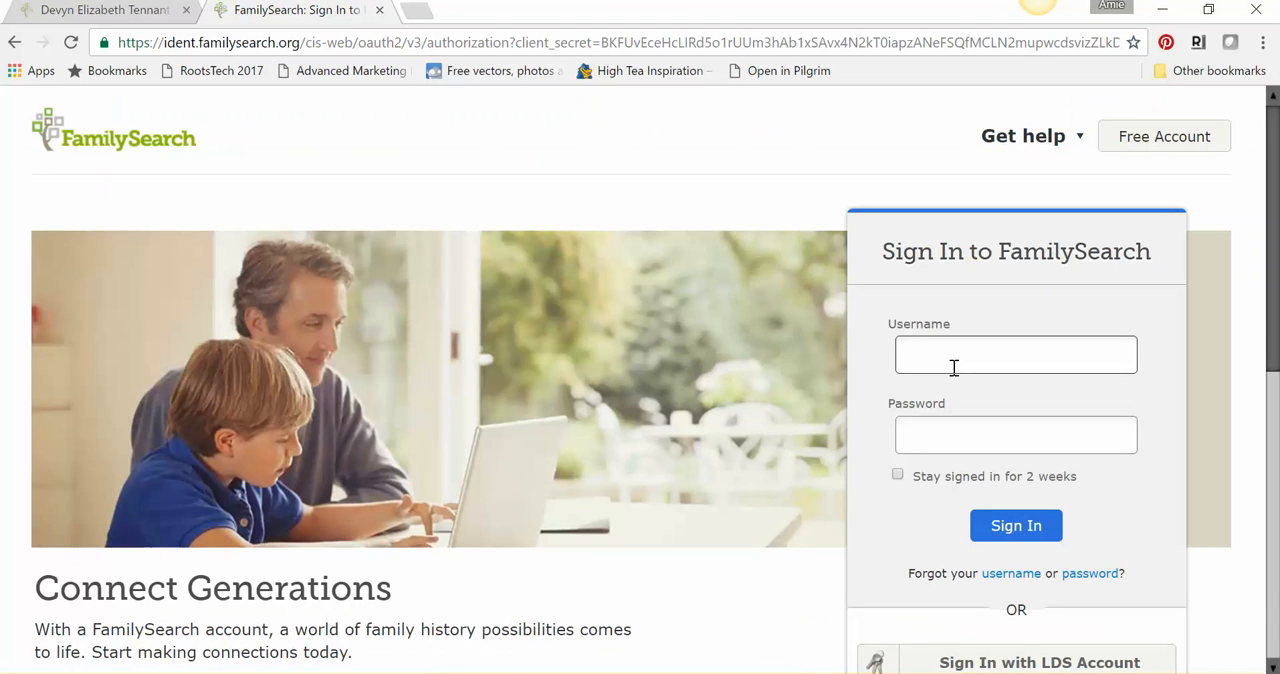
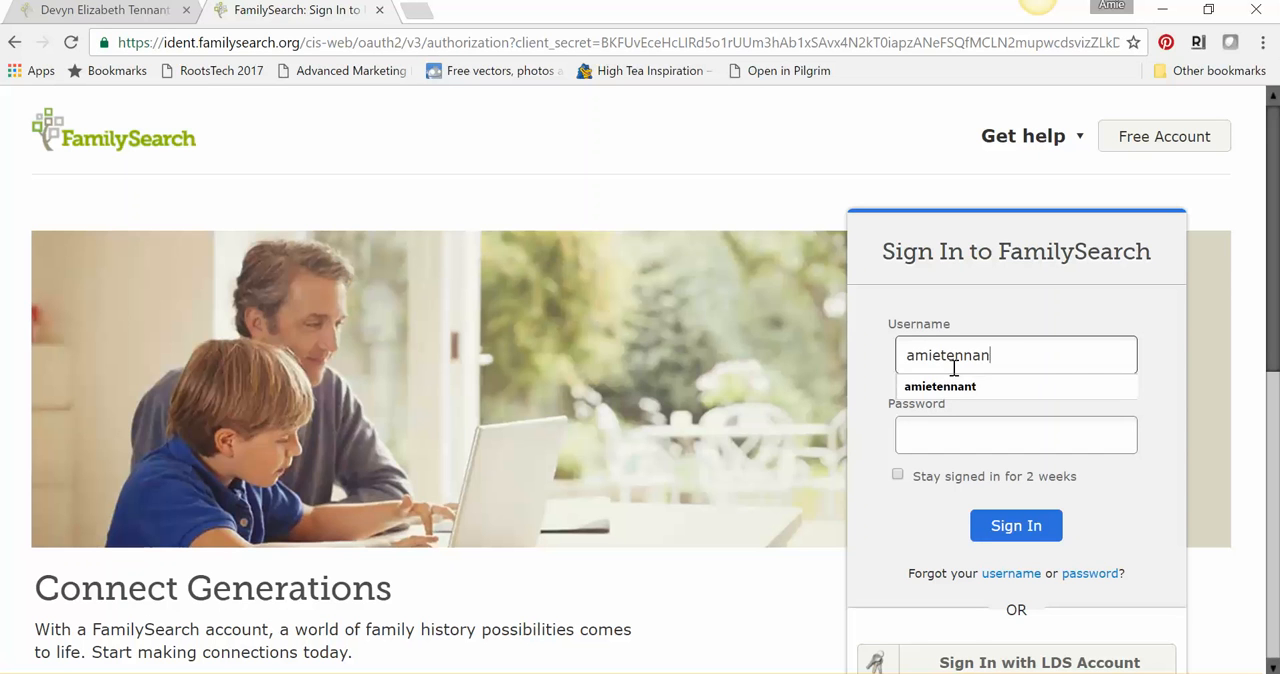
pyautogui.press('Tab')
pyautogui.write('••••••••')
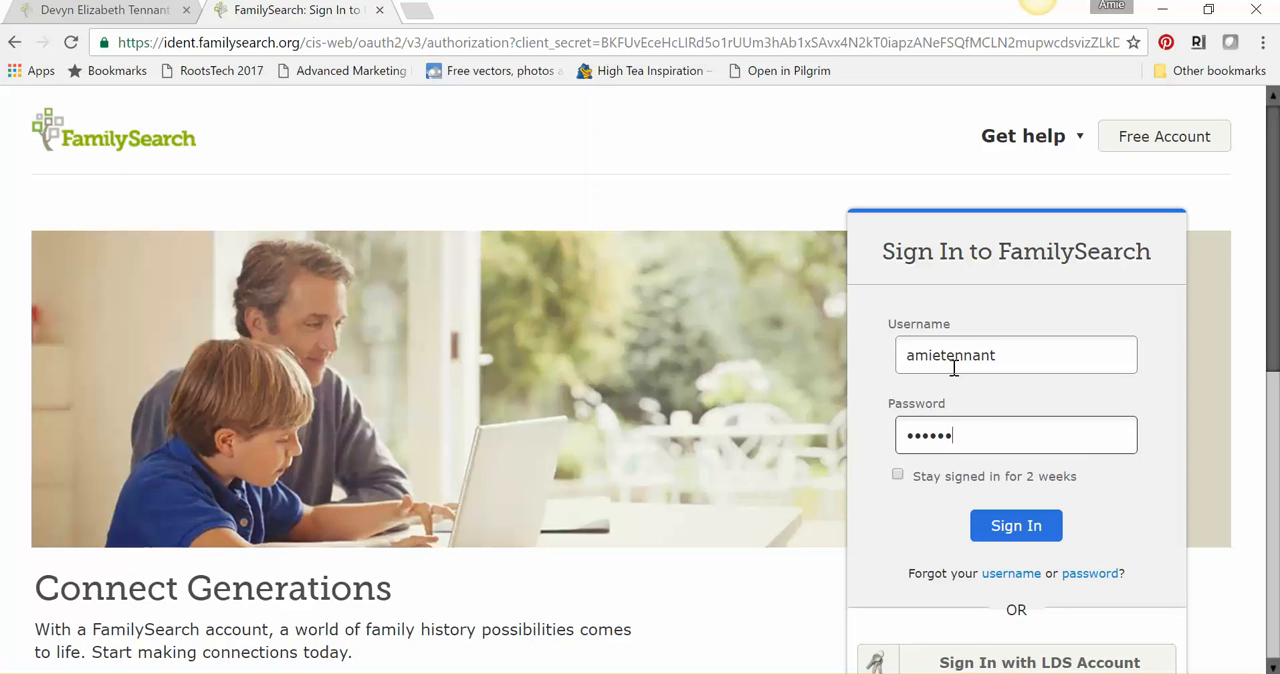
pyautogui.write('•••')
pyautogui.press('Return')
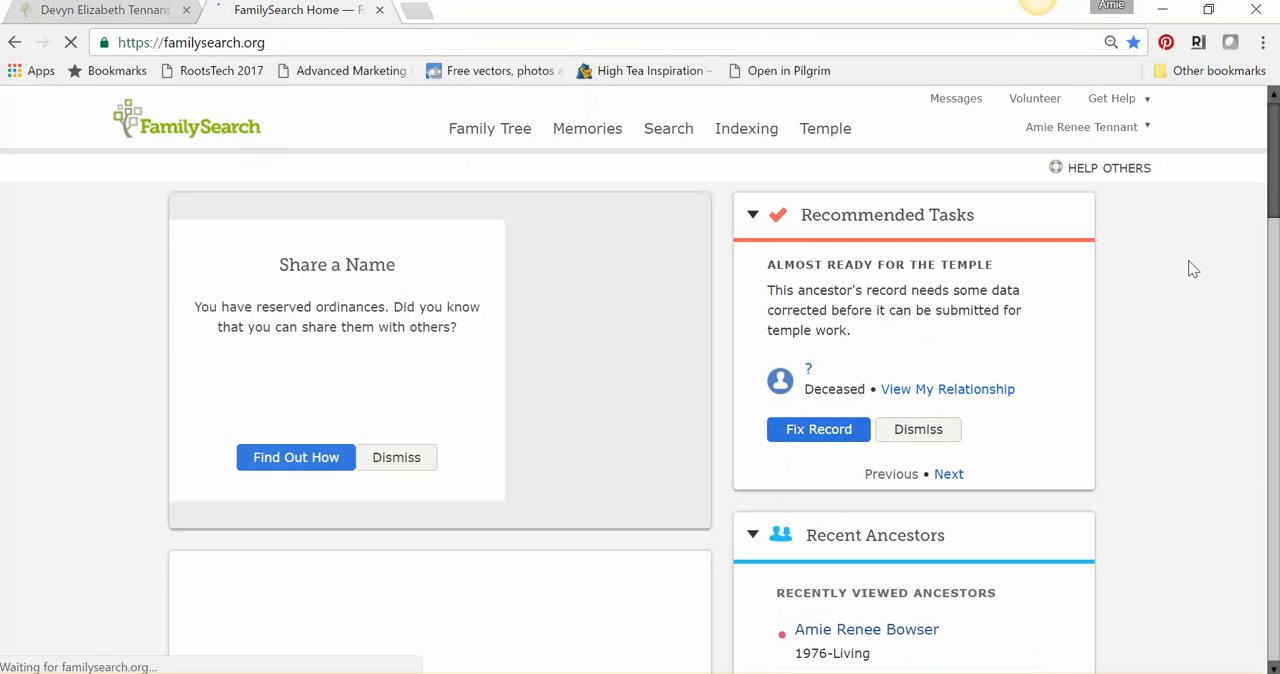
# - Open the account's family tree, examine the husband's parents and grandparents, and close that page
pyautogui.moveTo(487, 137)
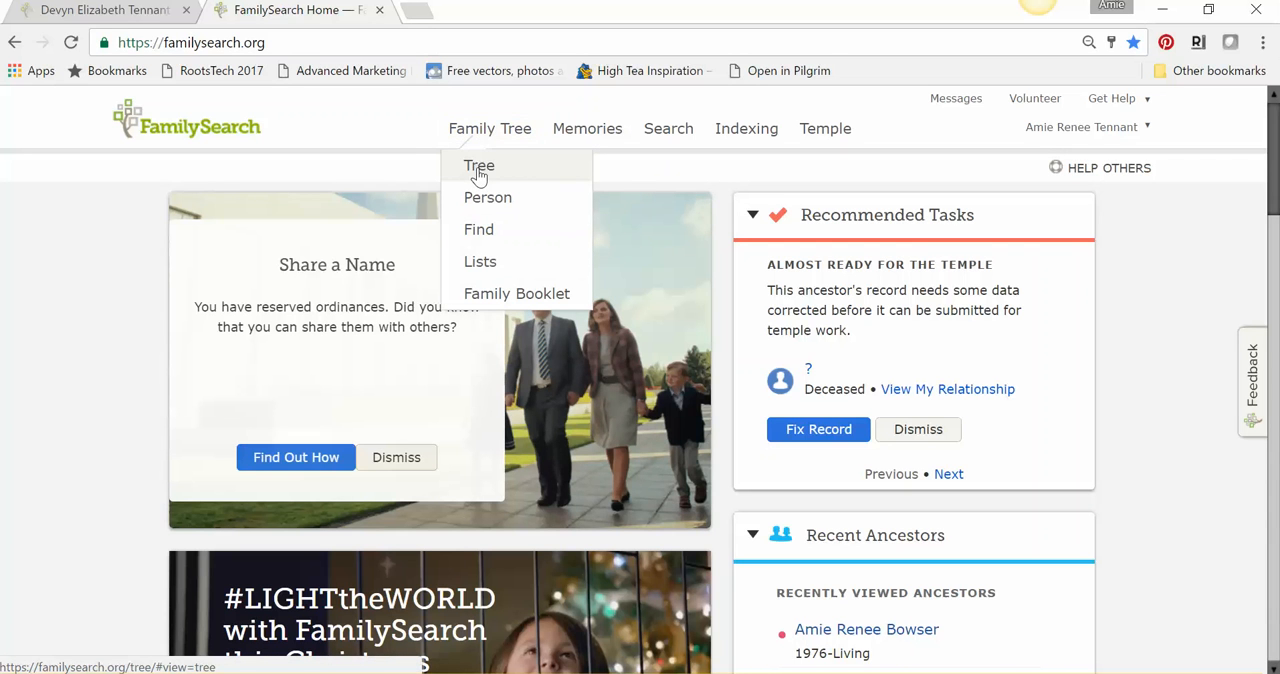
pyautogui.click(479, 168)
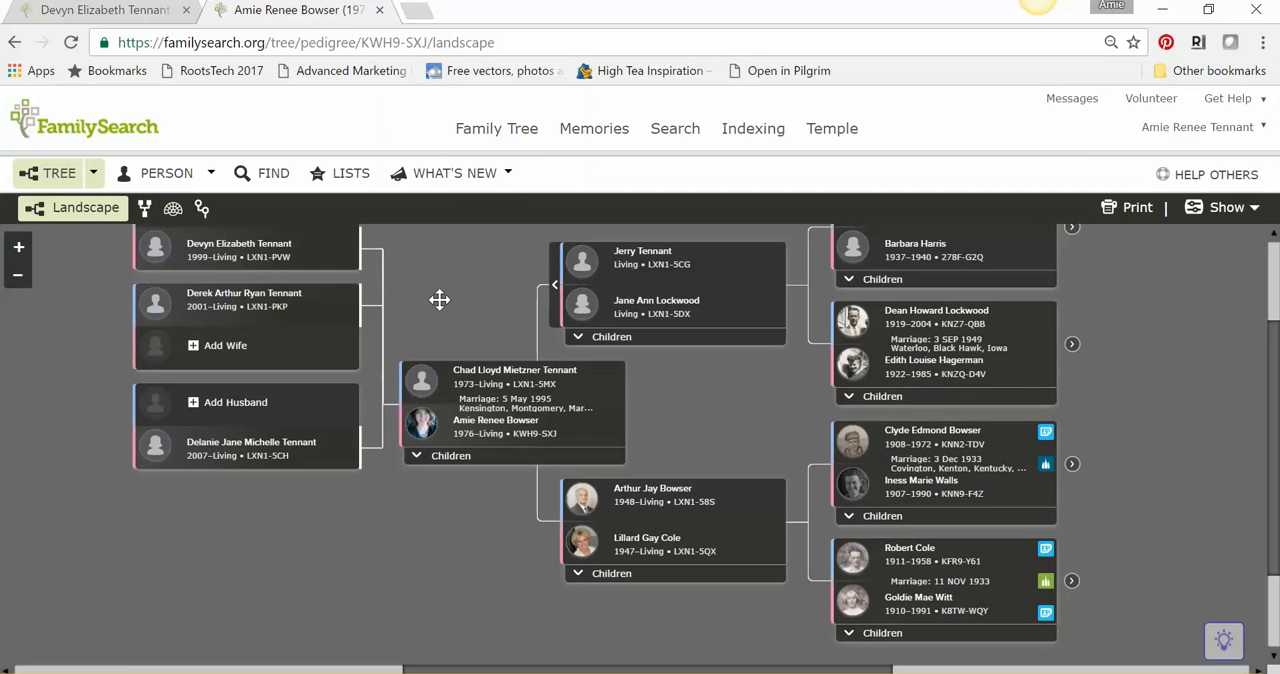
pyautogui.moveTo(440, 298); pyautogui.dragTo(10, 405)
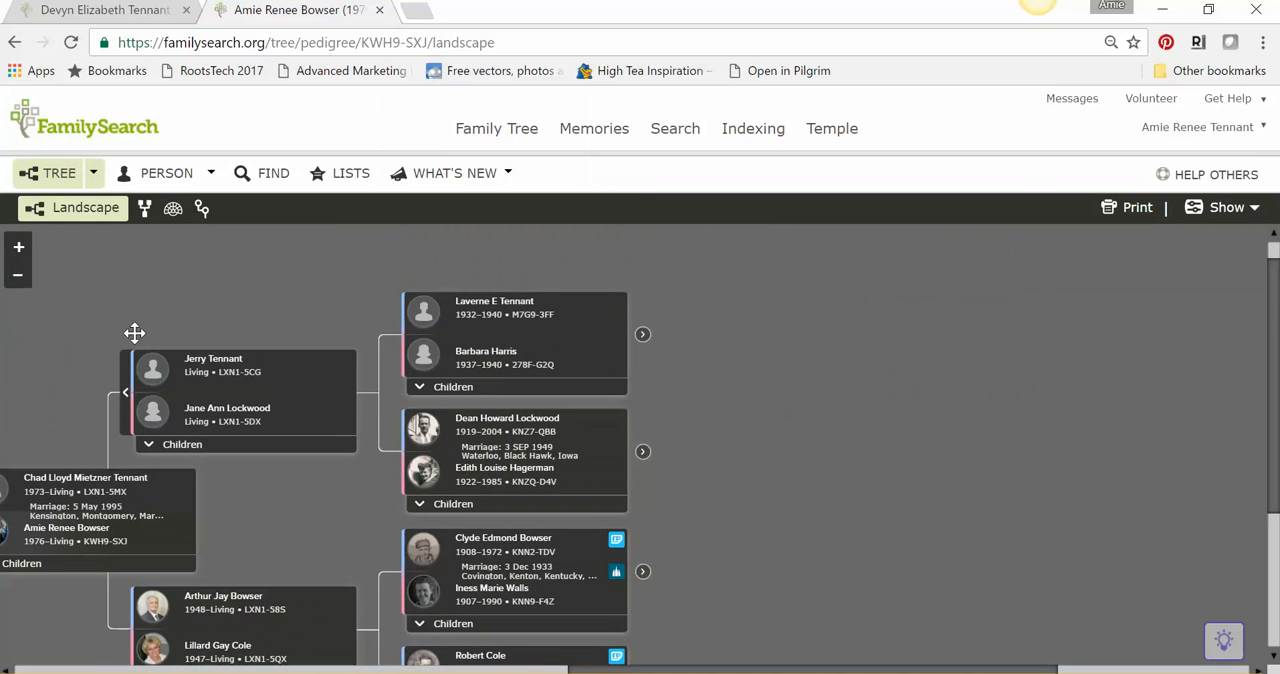
pyautogui.moveTo(306, 286); pyautogui.dragTo(289, 245)
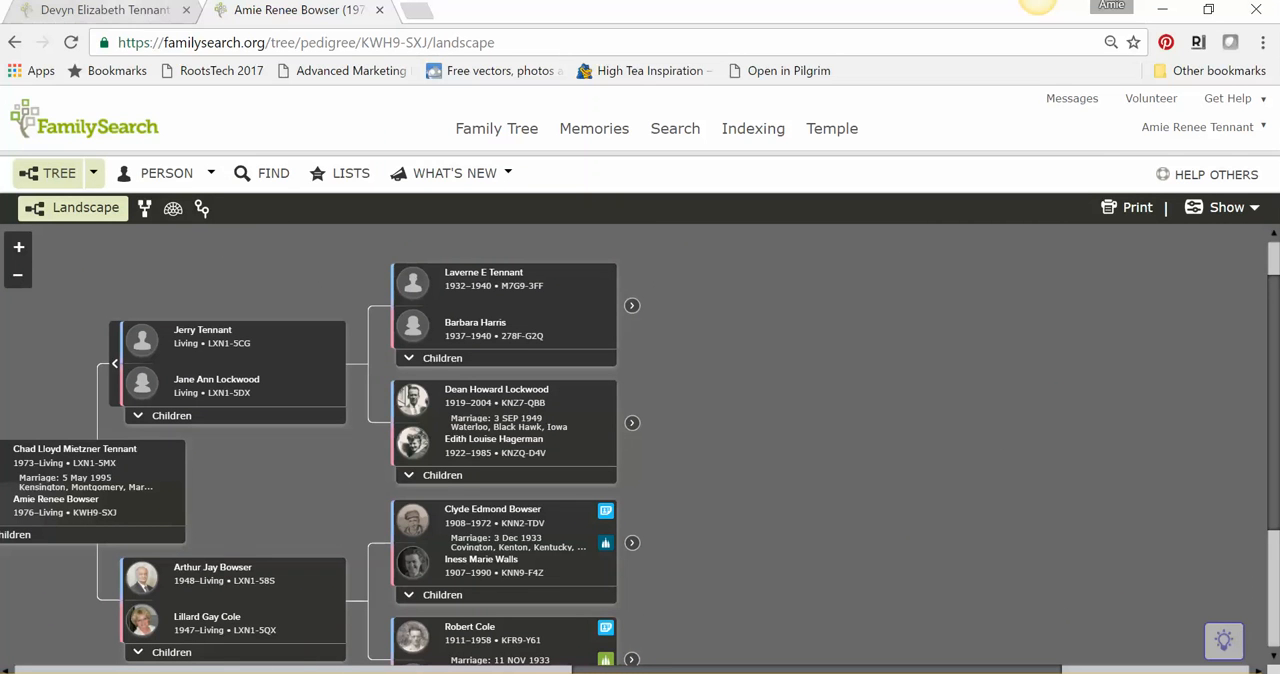
pyautogui.click(379, 10)
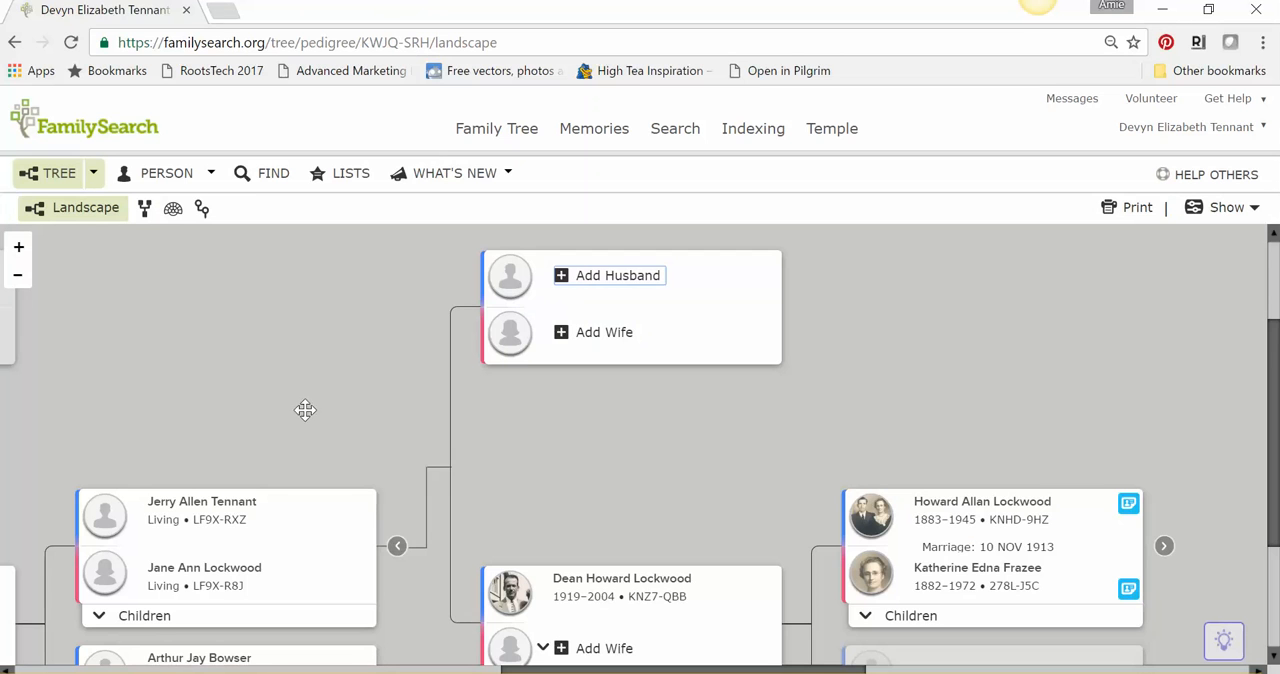
# - Start adding a husband in the empty parents' box of the paternal line and enter his first and last names
pyautogui.moveTo(306, 408); pyautogui.dragTo(228, 410)
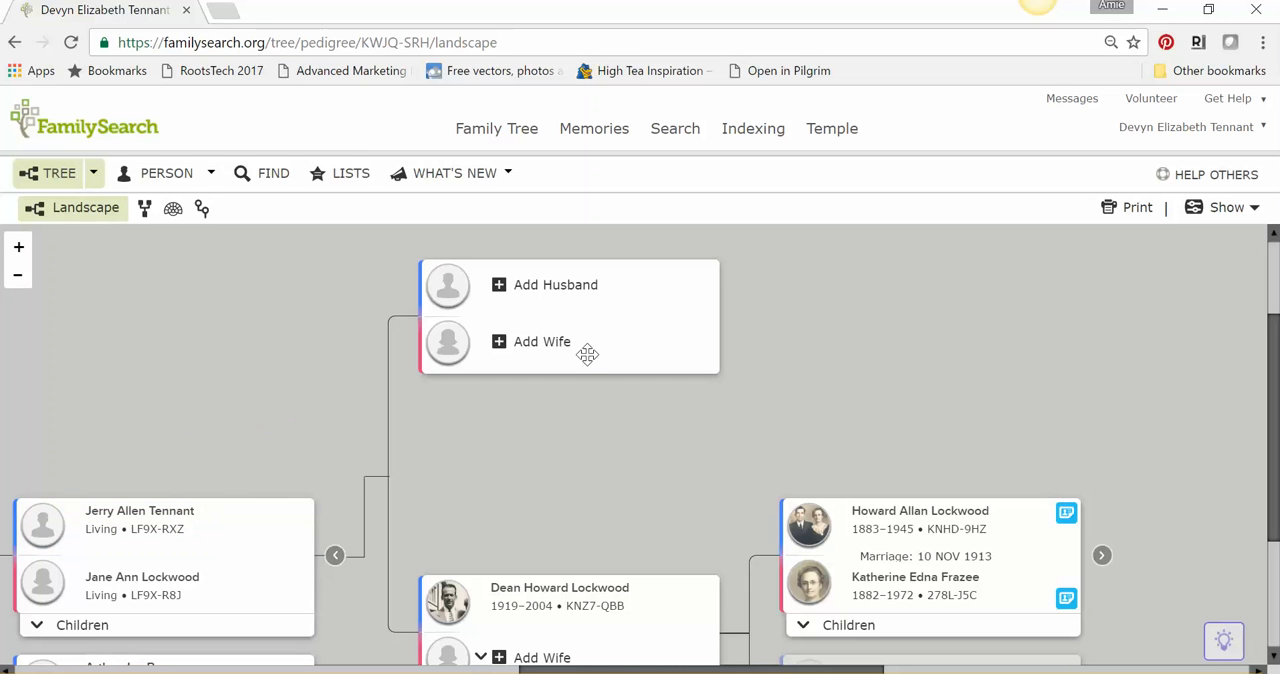
pyautogui.click(560, 290)
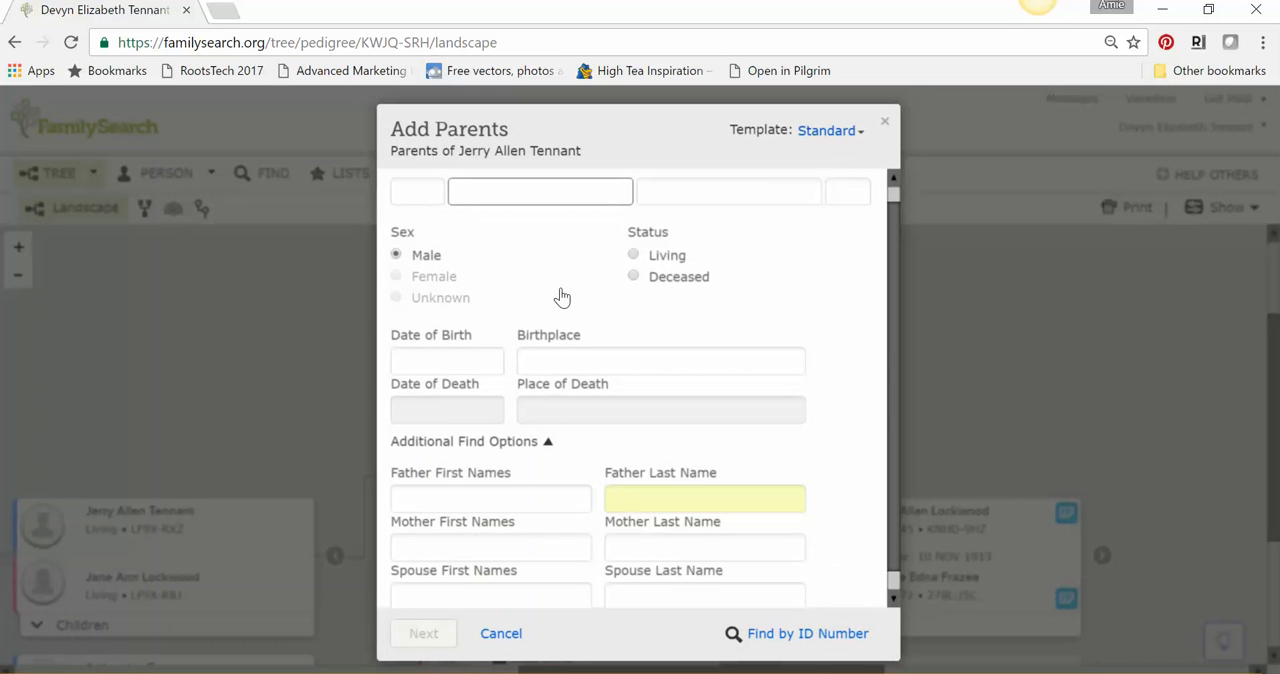
pyautogui.press('Tab')
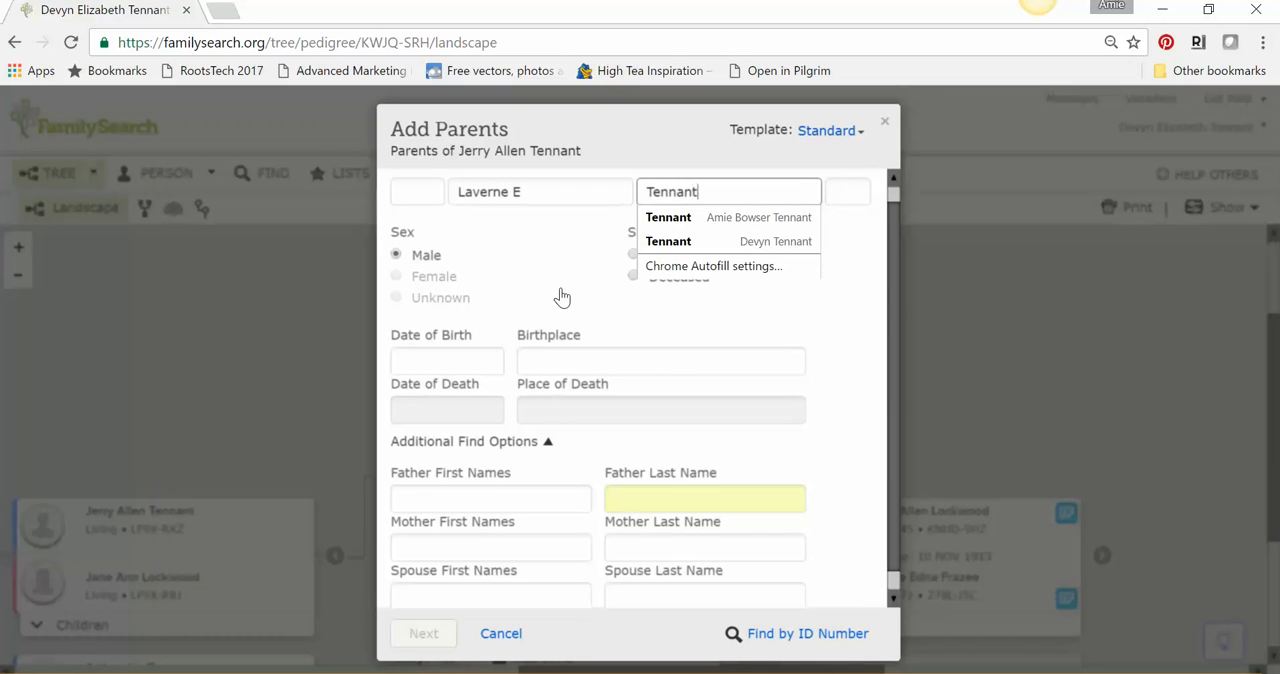
pyautogui.click(560, 296)
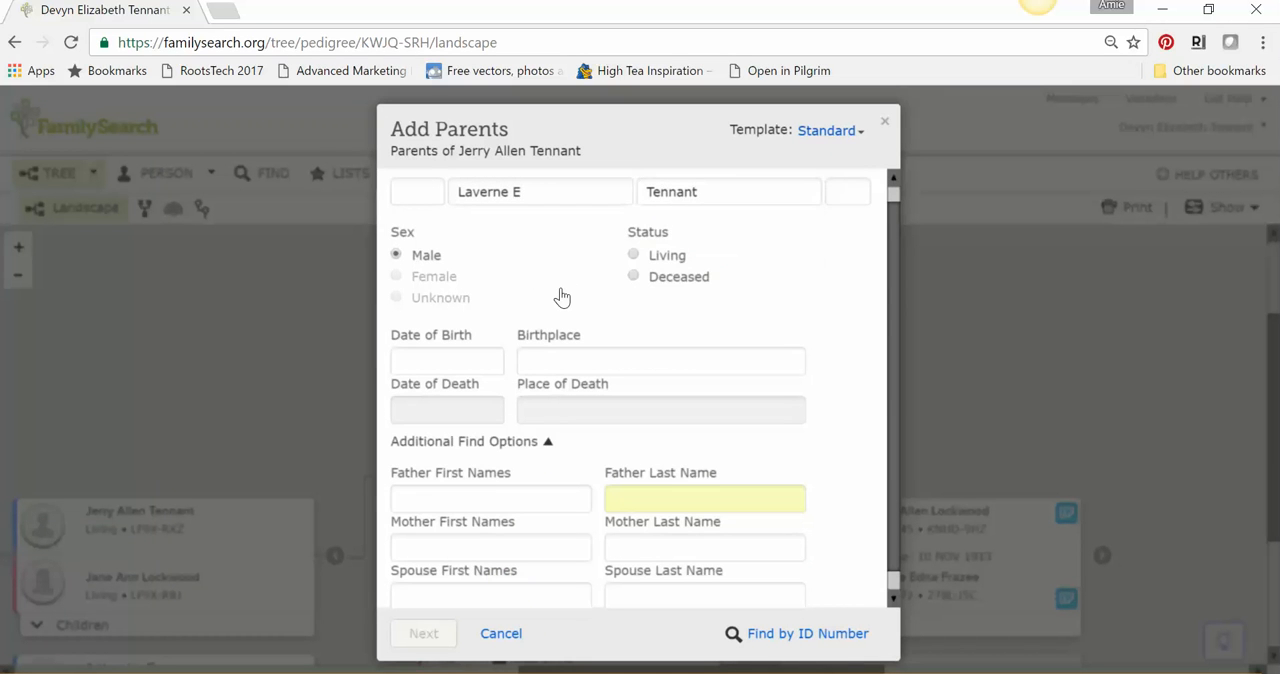
# - Mark the new father as deceased, enter his birth year and set the birthplace to Sauk, Wisconsin, United States
pyautogui.click(633, 278)
pyautogui.click(471, 358)
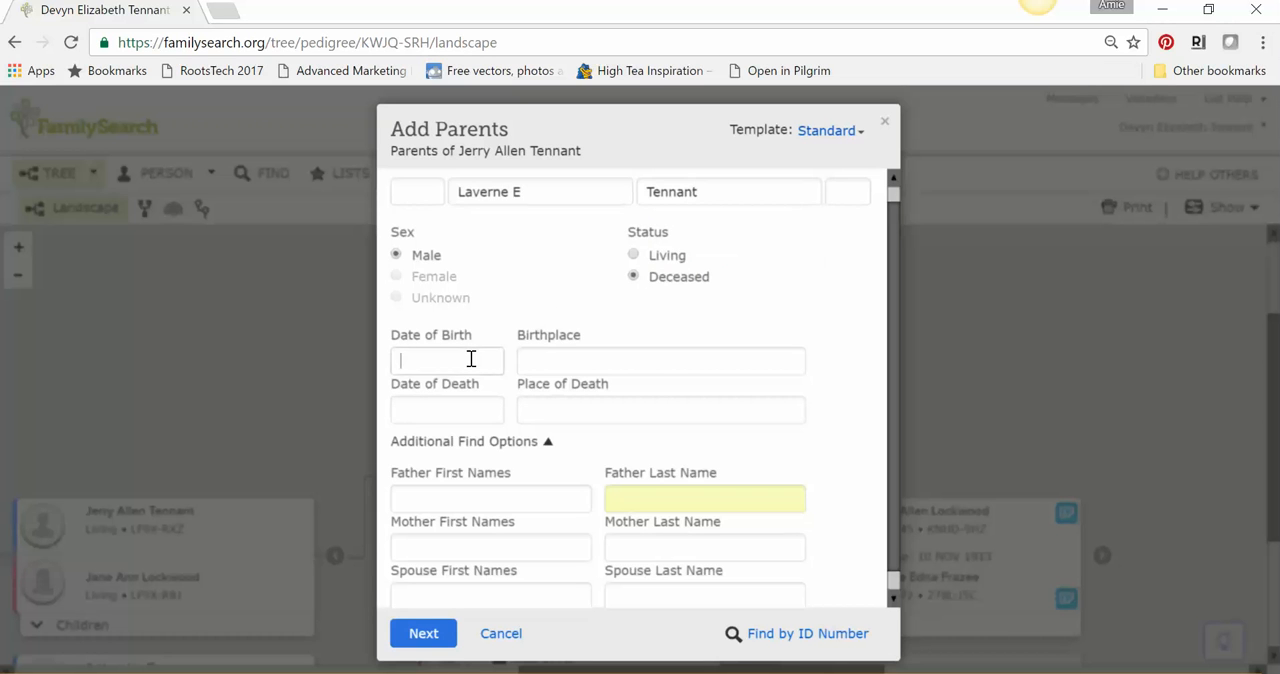
pyautogui.write('1931')
pyautogui.press('Tab')
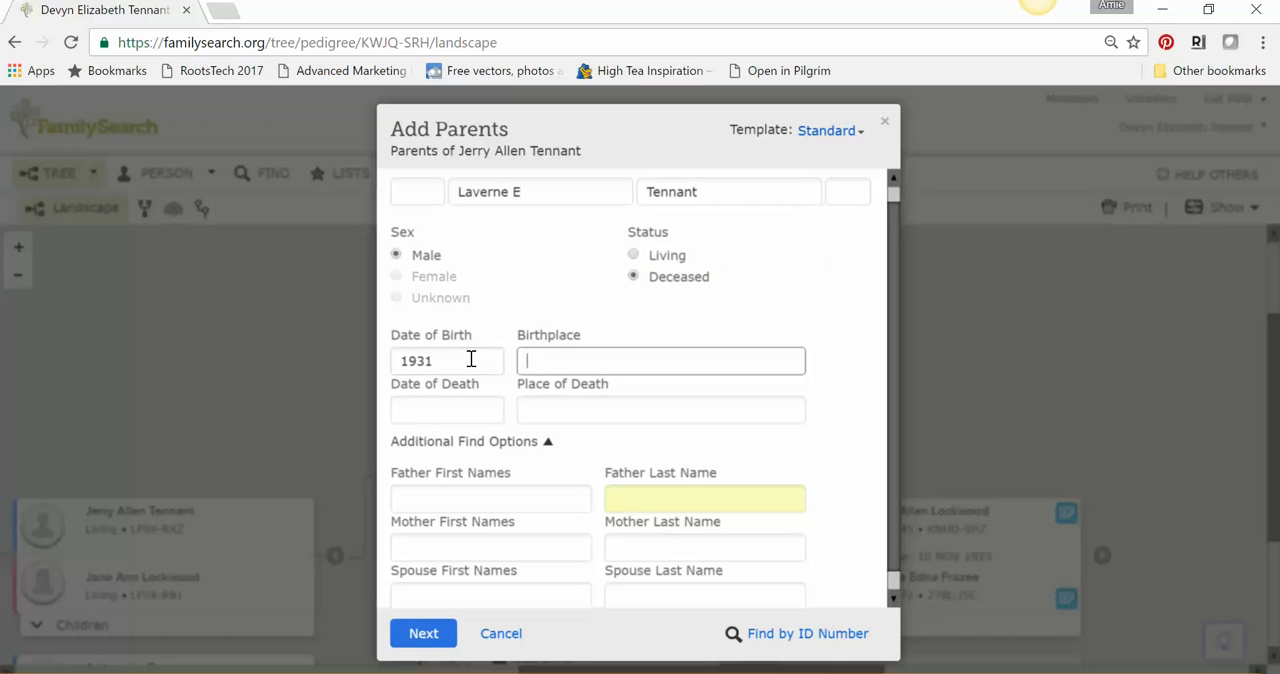
pyautogui.write('Sauk C')
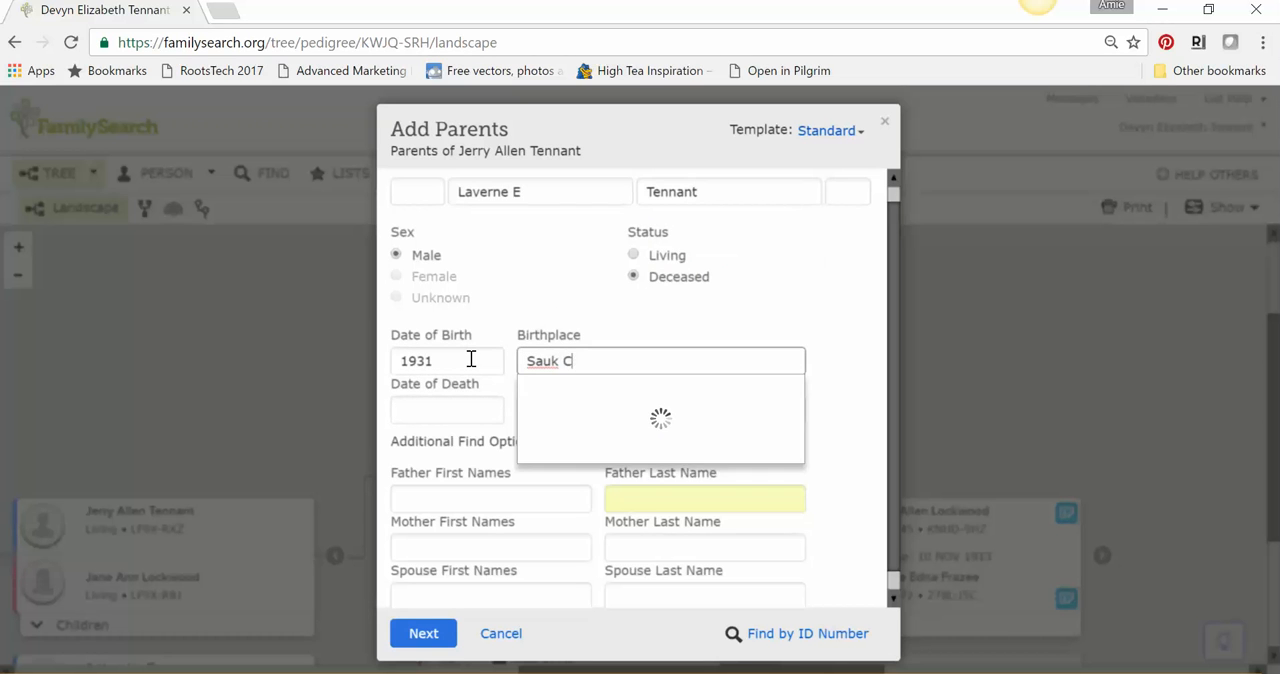
pyautogui.write('ounty, Kentucky')
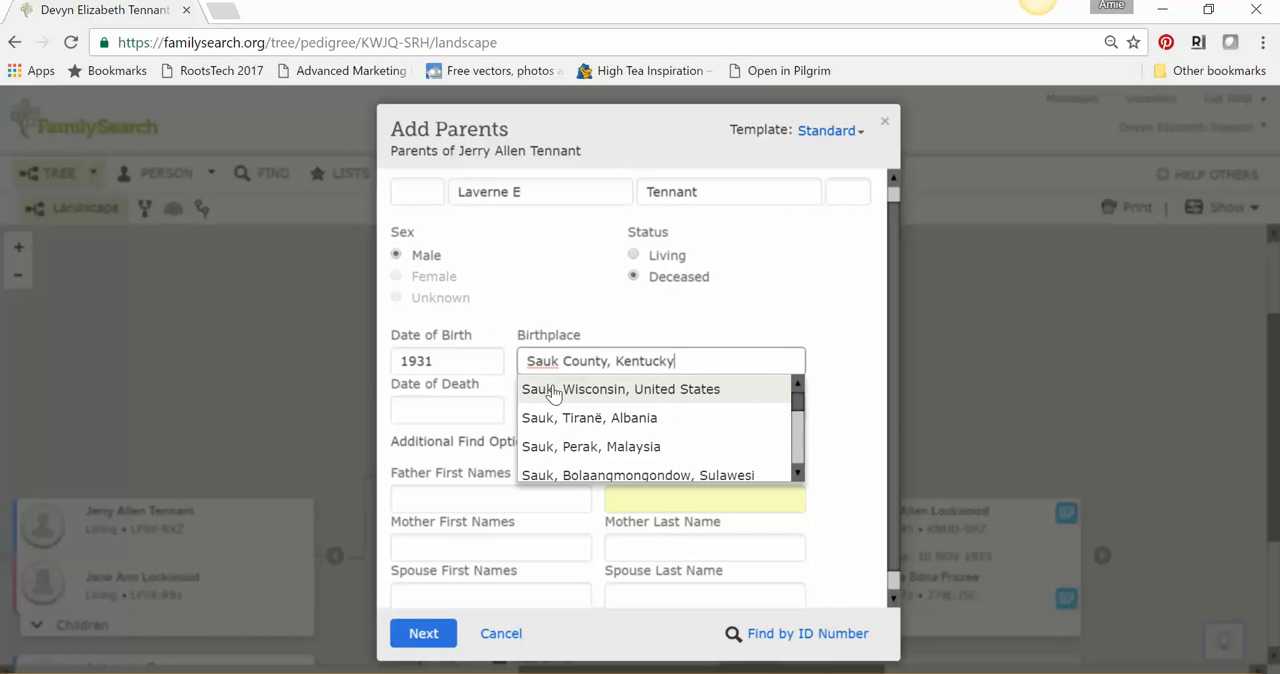
pyautogui.click(551, 394)
# - Set his date of death to 1994 and the place of death to Kentucky, United States
pyautogui.click(466, 410)
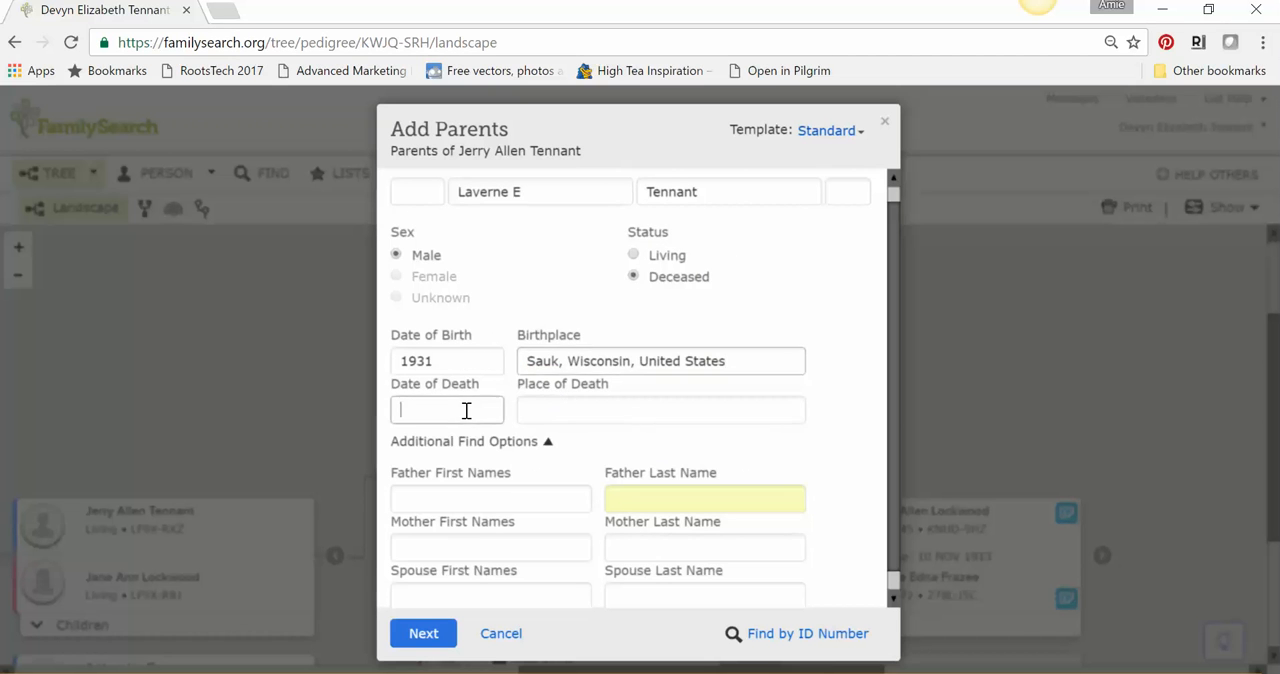
pyautogui.write('1994')
pyautogui.press('Tab')
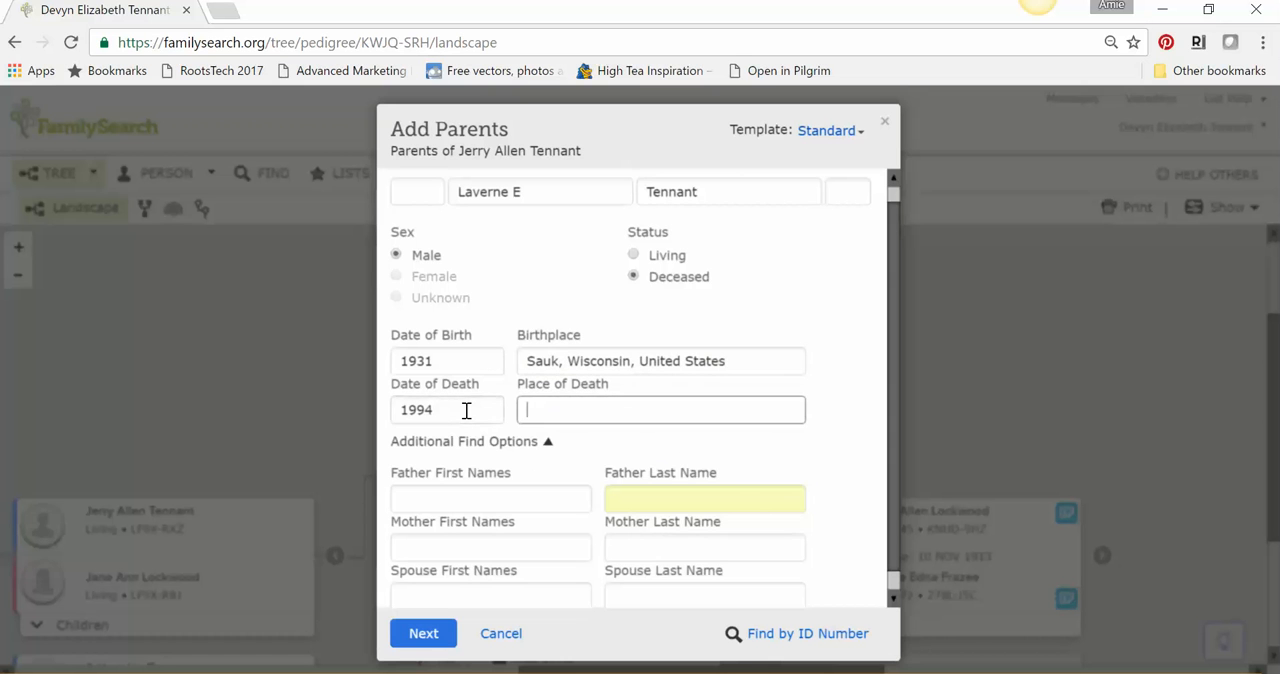
pyautogui.write('Kentucky')
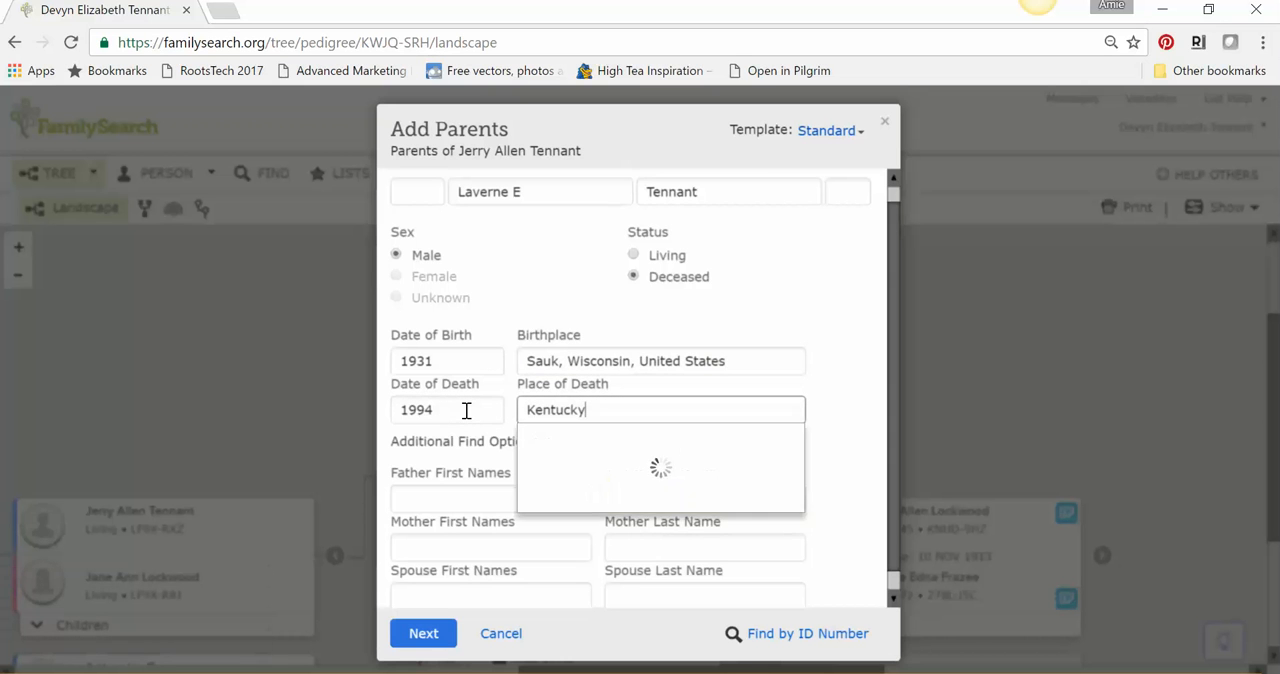
pyautogui.click(554, 446)
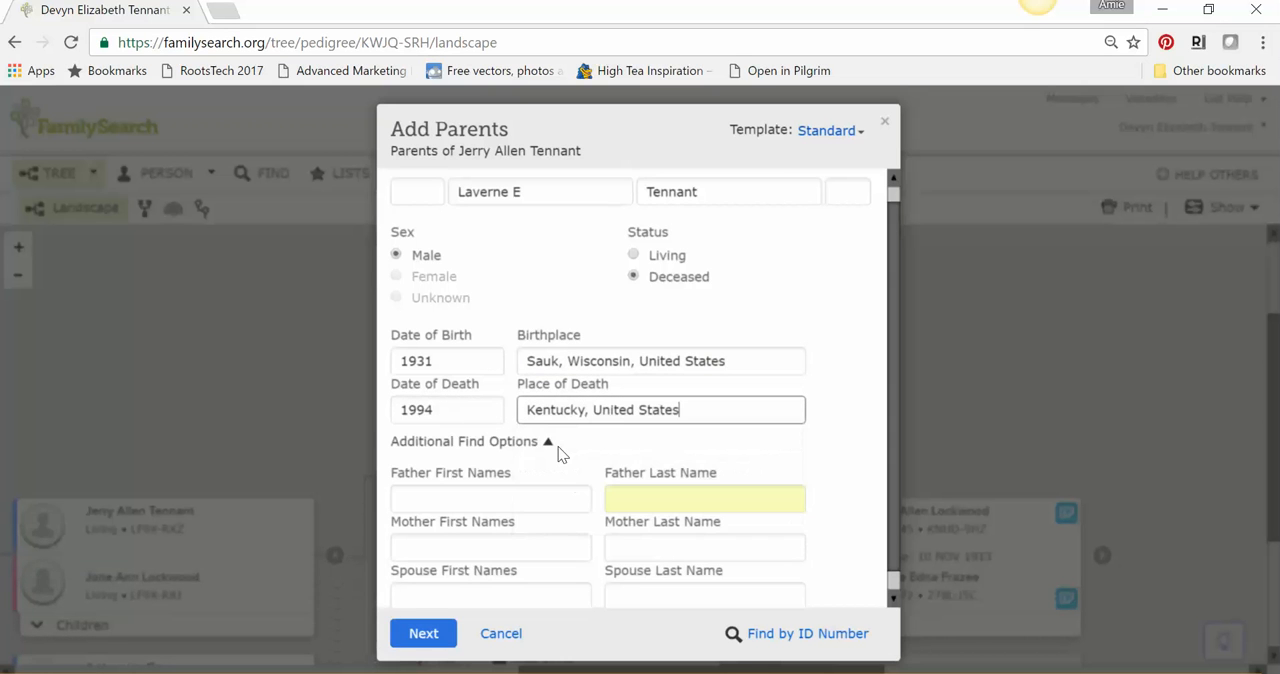
# - Enter the full names of his father and mother in the additional find options
pyautogui.click(527, 493)
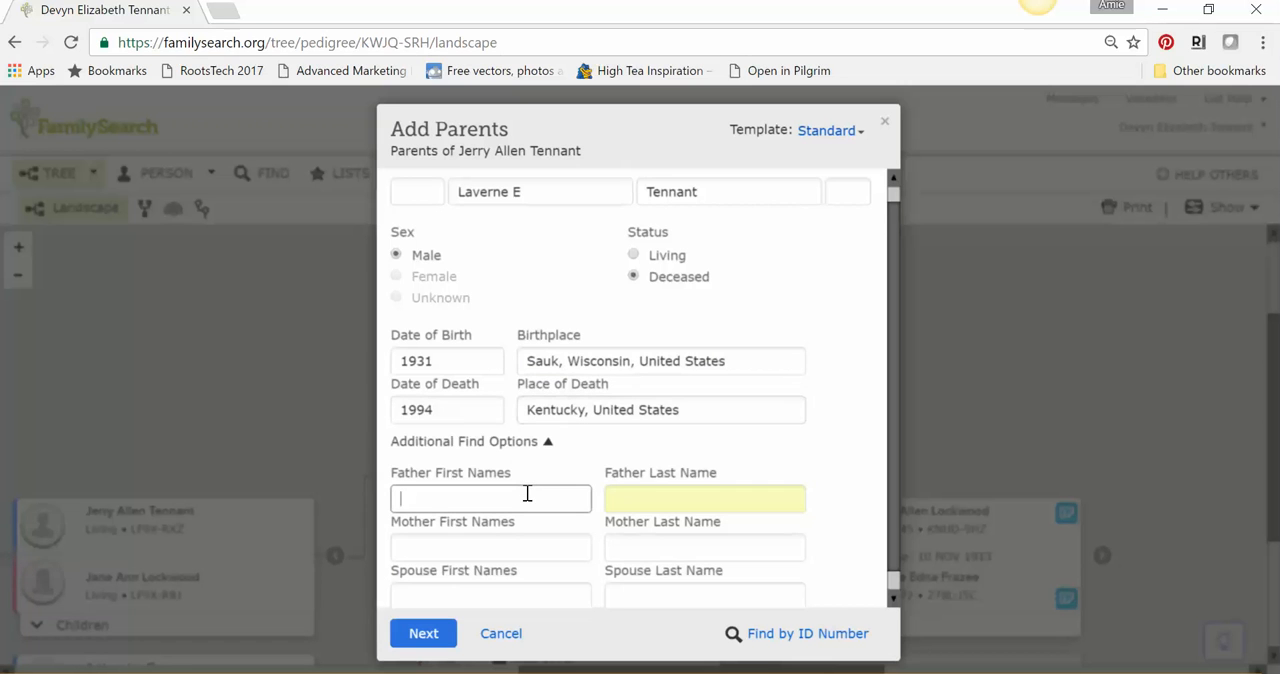
pyautogui.press('Tab')
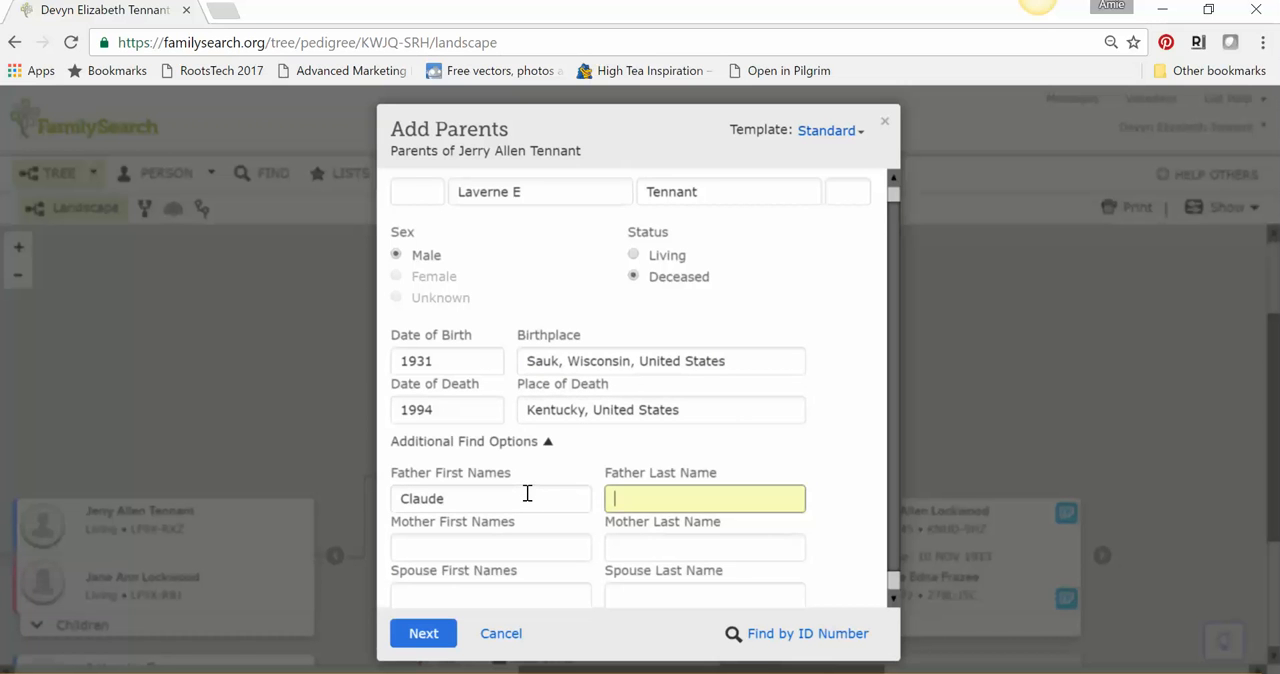
pyautogui.press('Tab')
pyautogui.write('M')
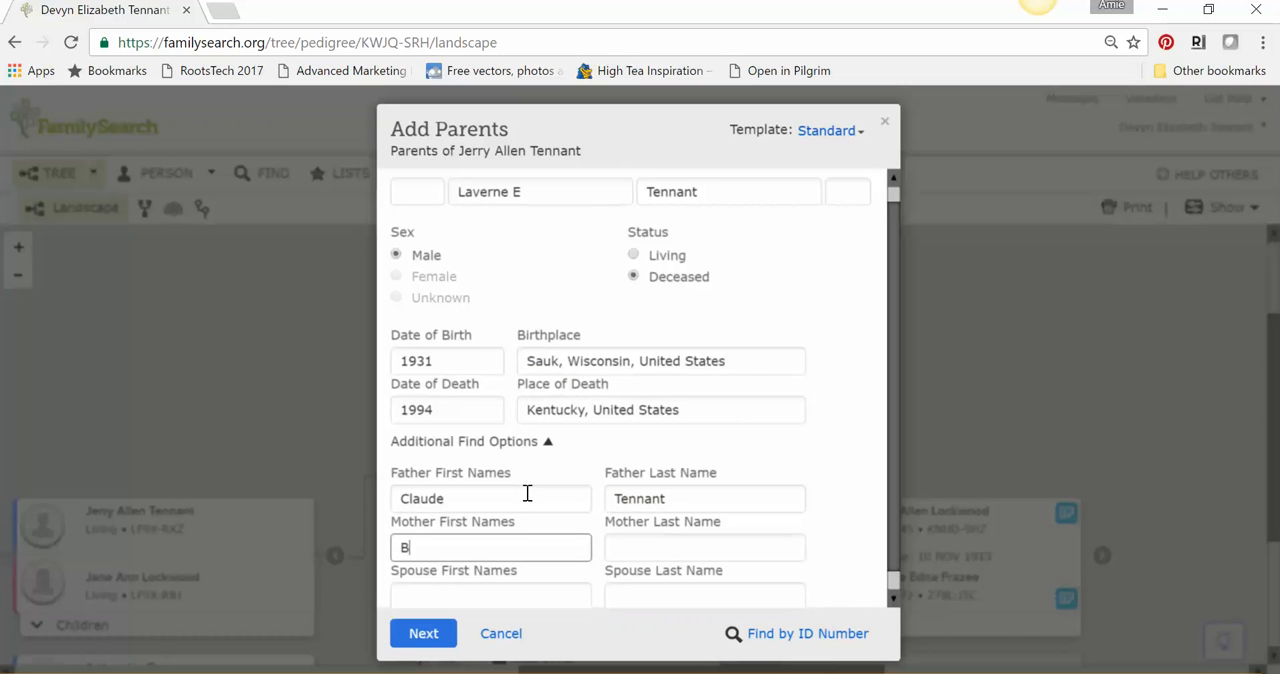
pyautogui.press('BackSpace')
pyautogui.press('Tab')
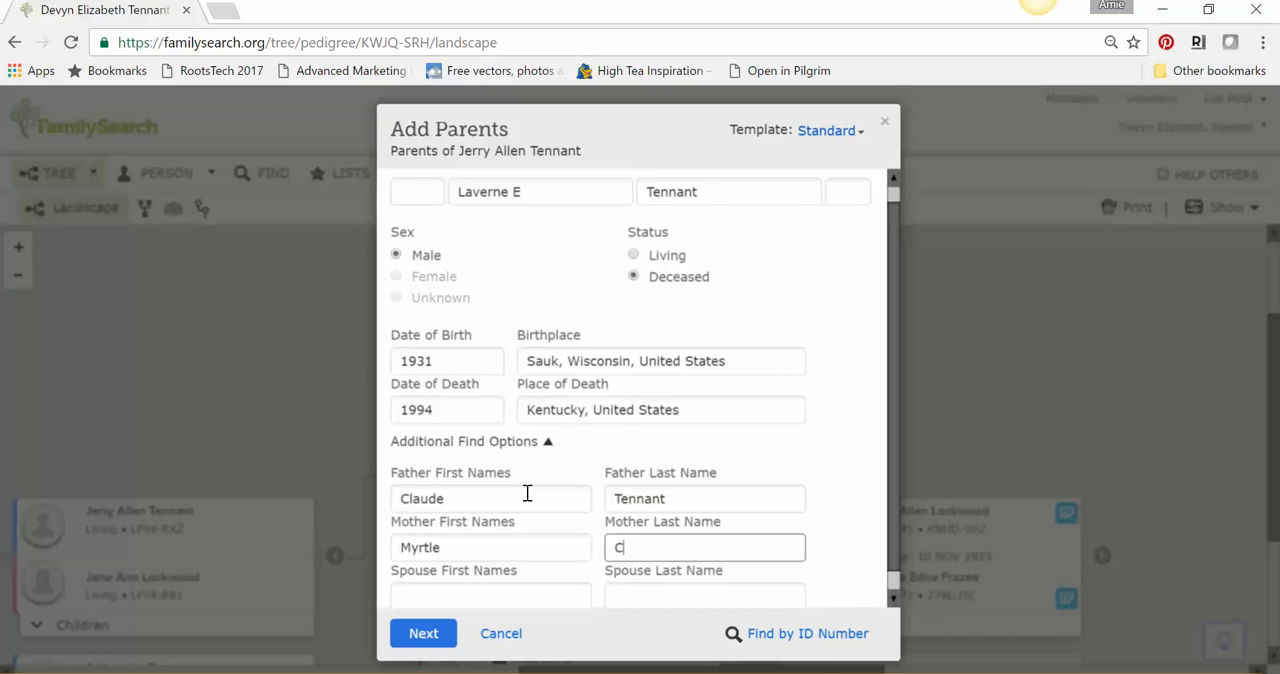
# - Enter the spouse's first and last names in the additional find options
pyautogui.click(896, 598)
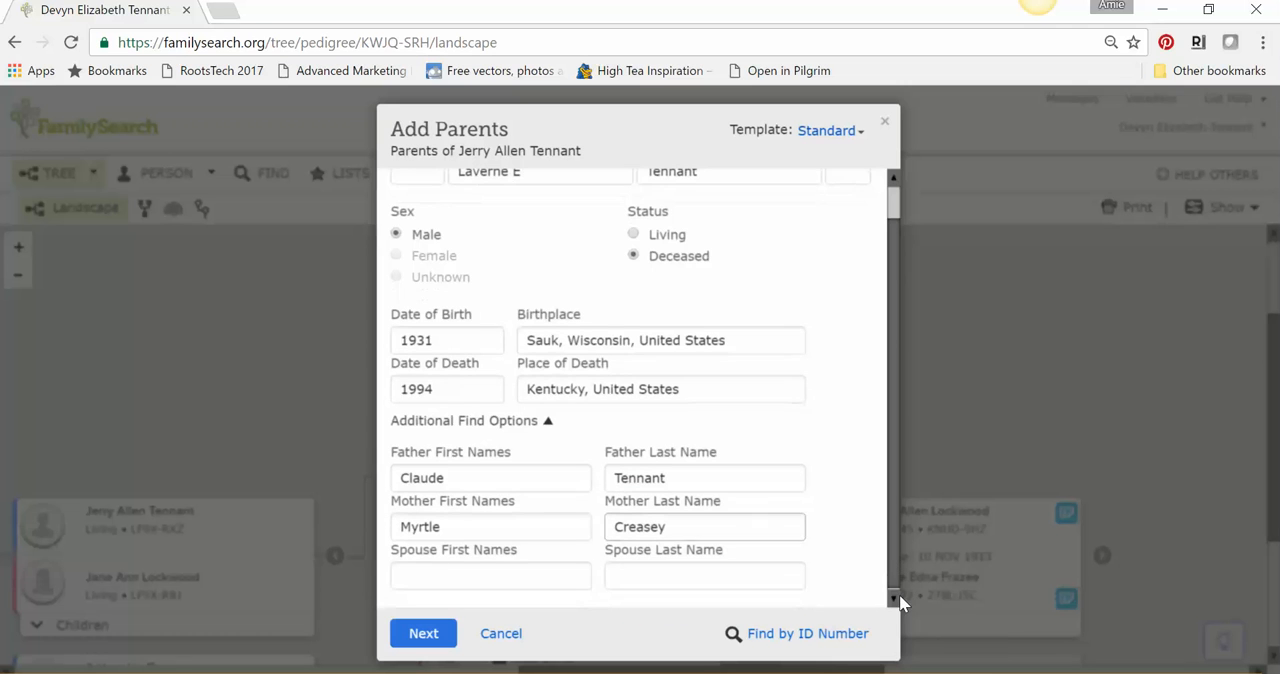
pyautogui.click(553, 578)
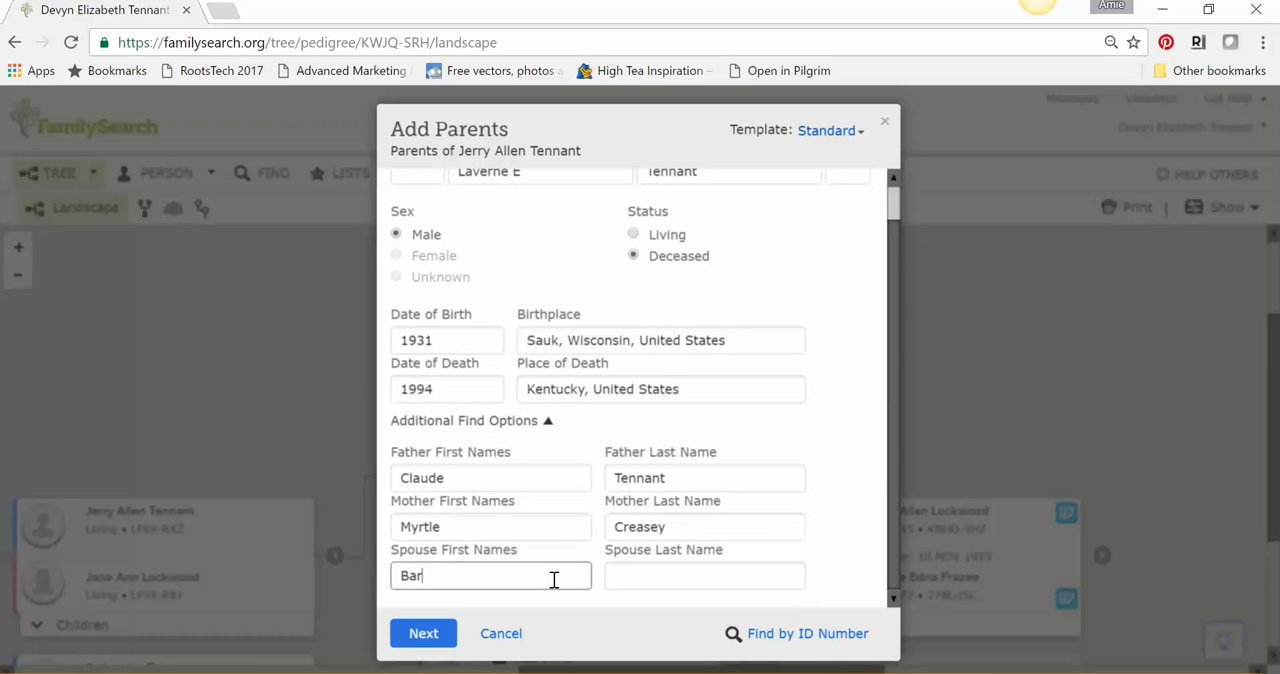
pyautogui.press('Tab')
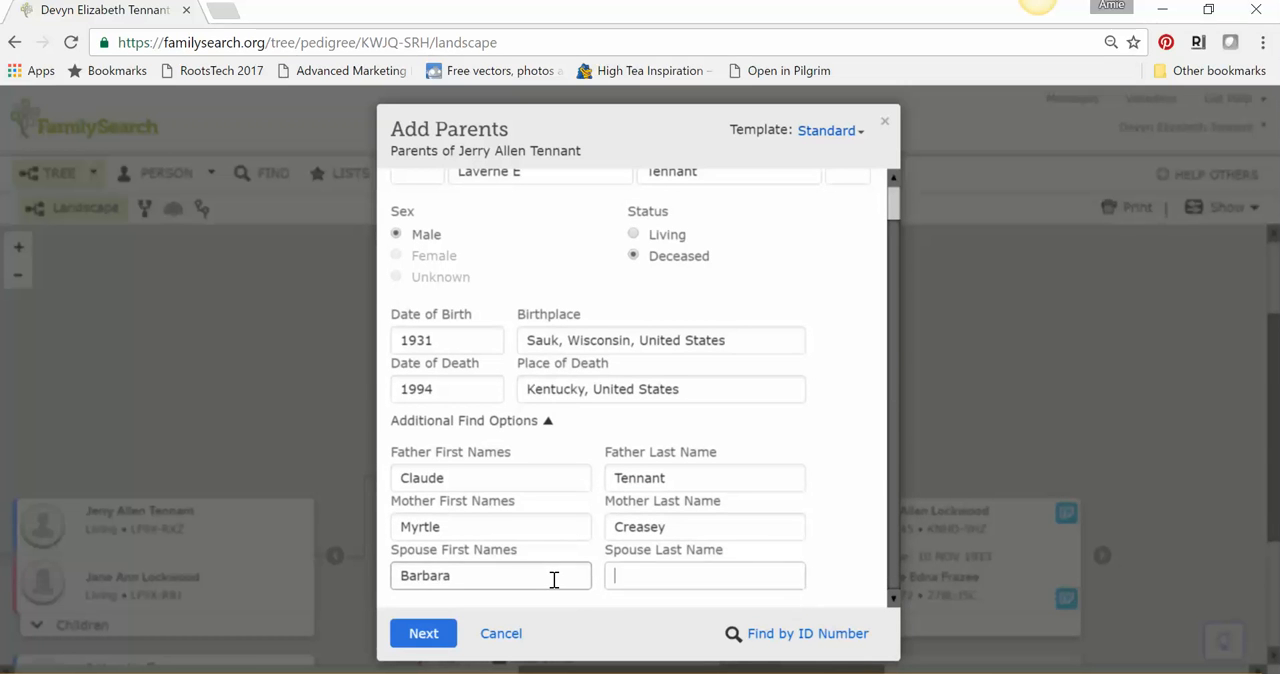
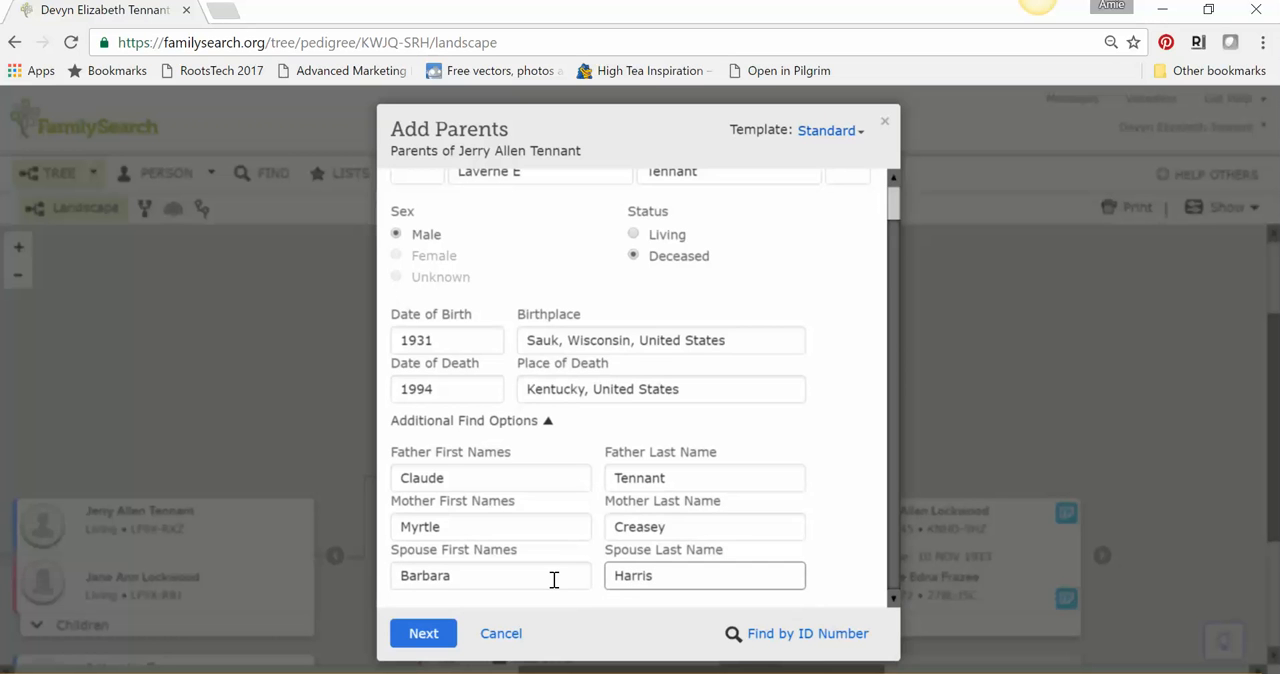
pyautogui.click(545, 421)
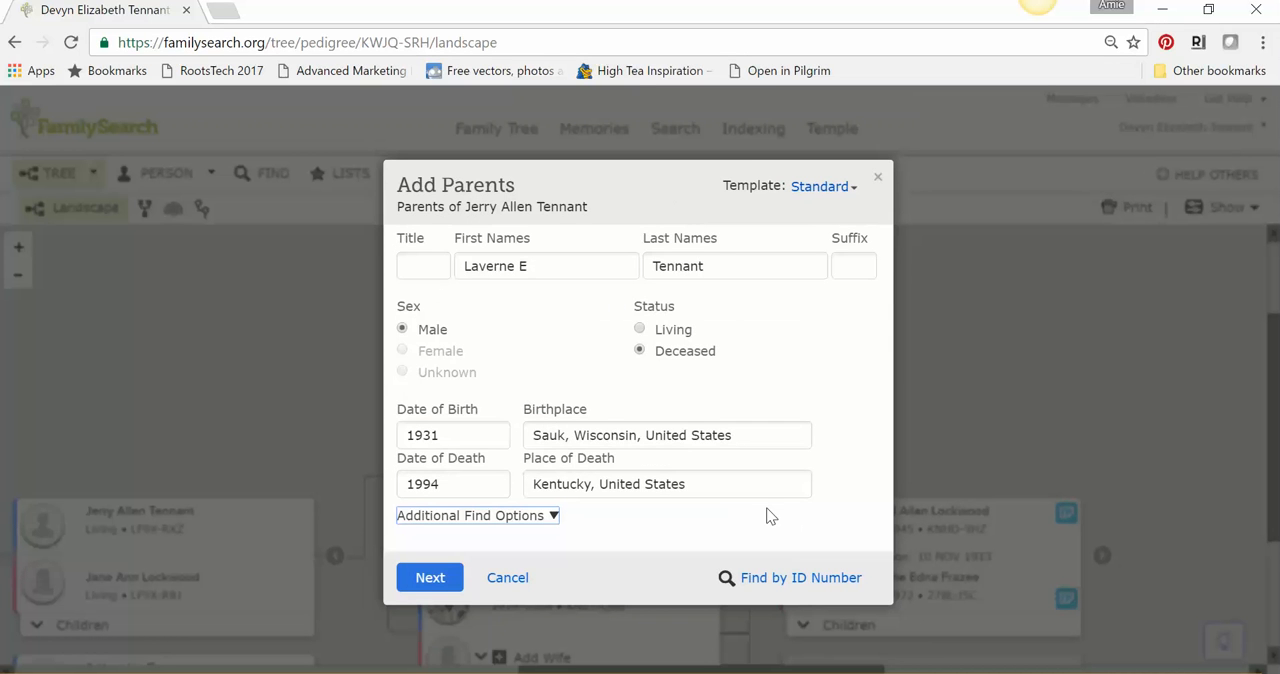
pyautogui.click(553, 516)
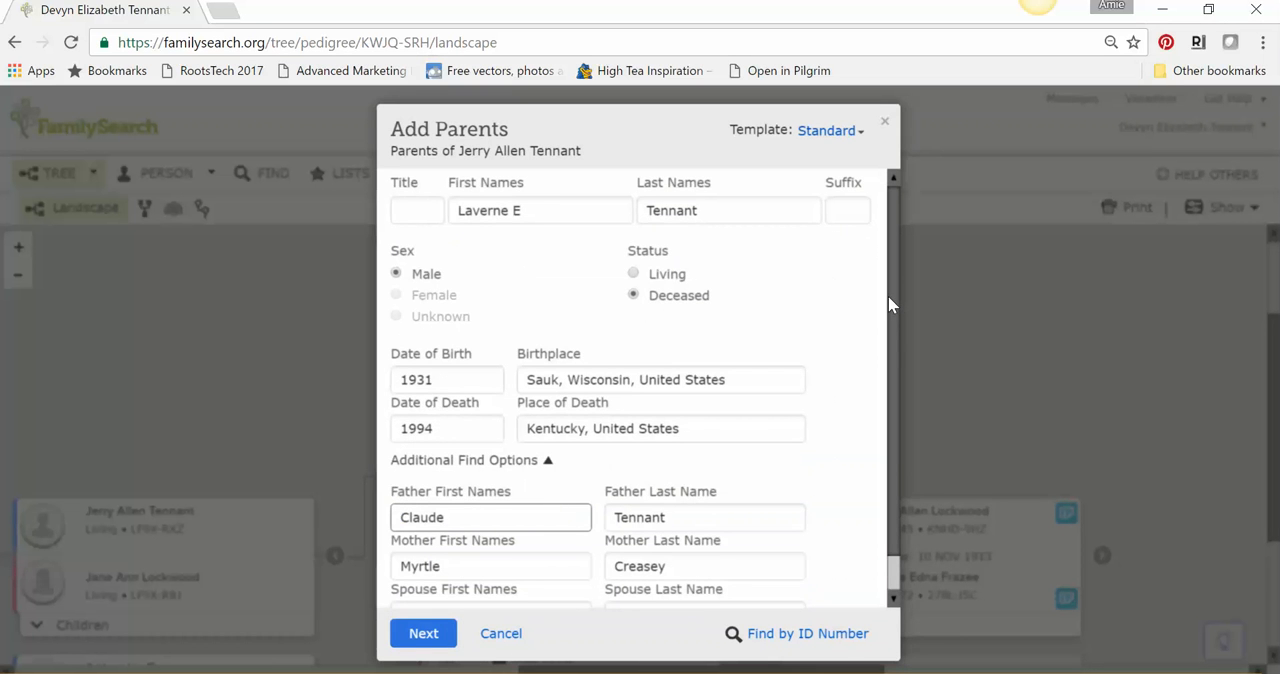
pyautogui.moveTo(888, 296); pyautogui.dragTo(888, 450)
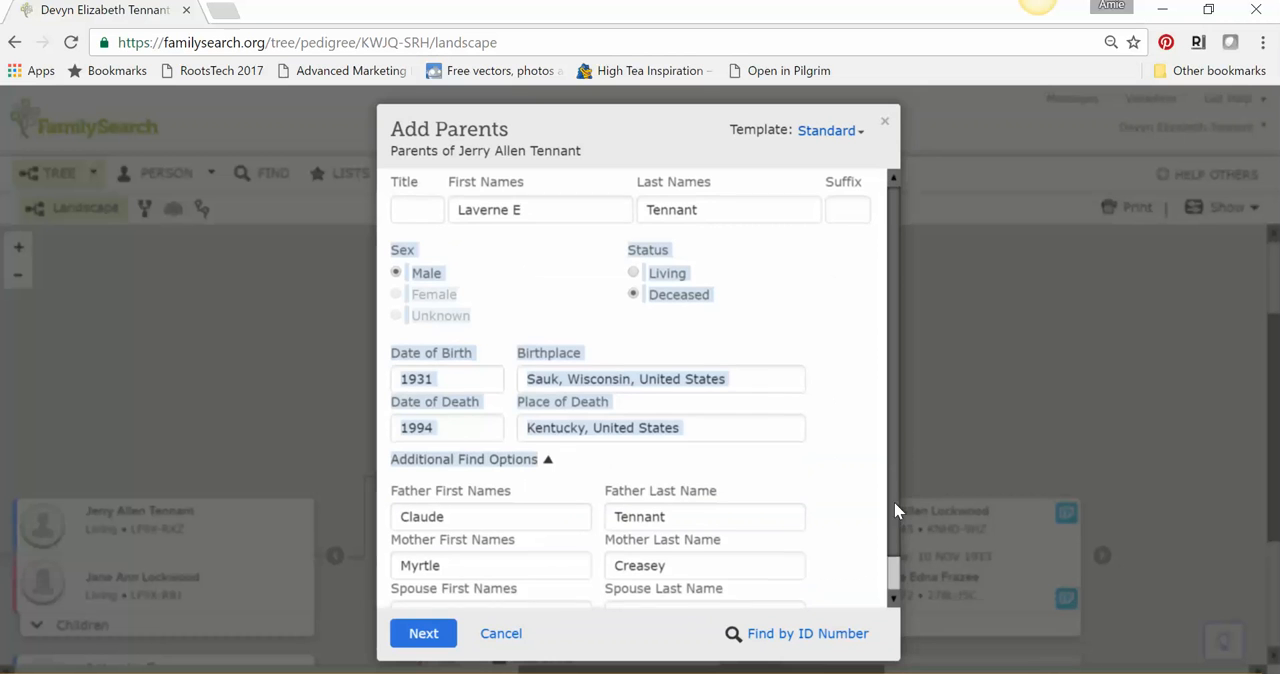
pyautogui.scroll(-1, 894, 502)
# - Search for existing records with the entered details and review the possible matches for the father and the couple
pyautogui.click(424, 634)
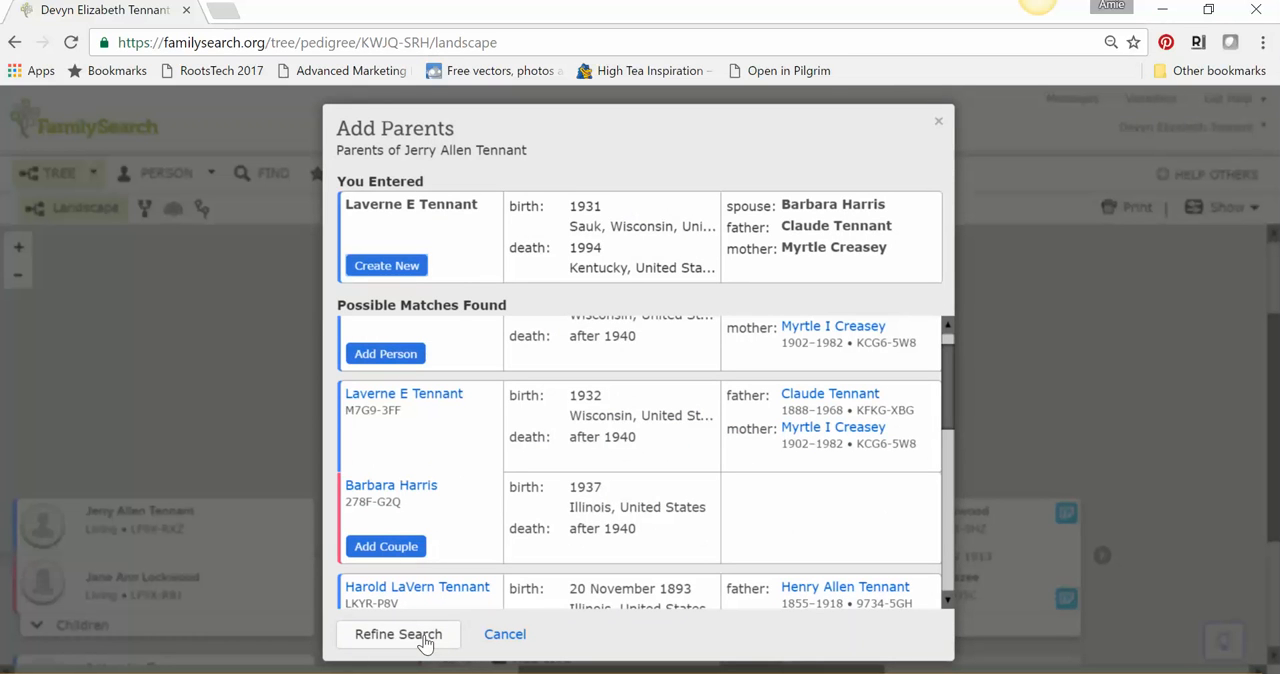
pyautogui.click(946, 328)
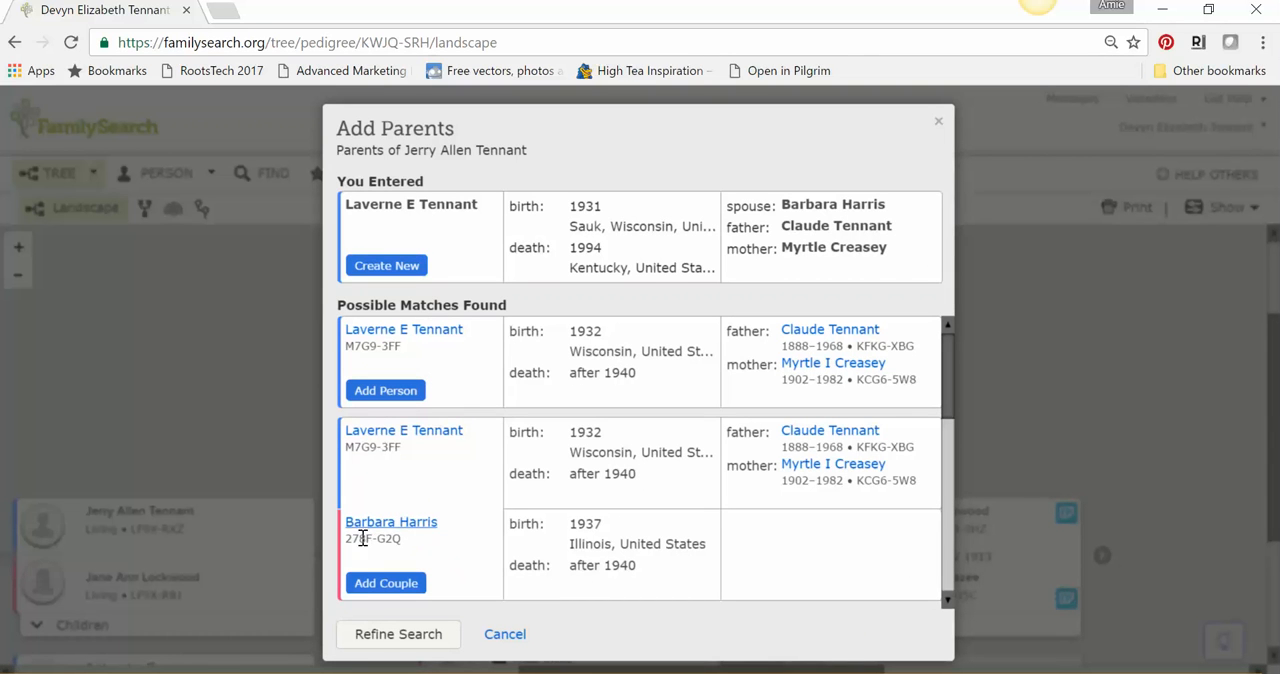
pyautogui.click(386, 586)
pyautogui.moveTo(948, 422); pyautogui.dragTo(943, 341)
# - Return to the search details and cancel adding a husband to the empty parents' box
pyautogui.click(432, 637)
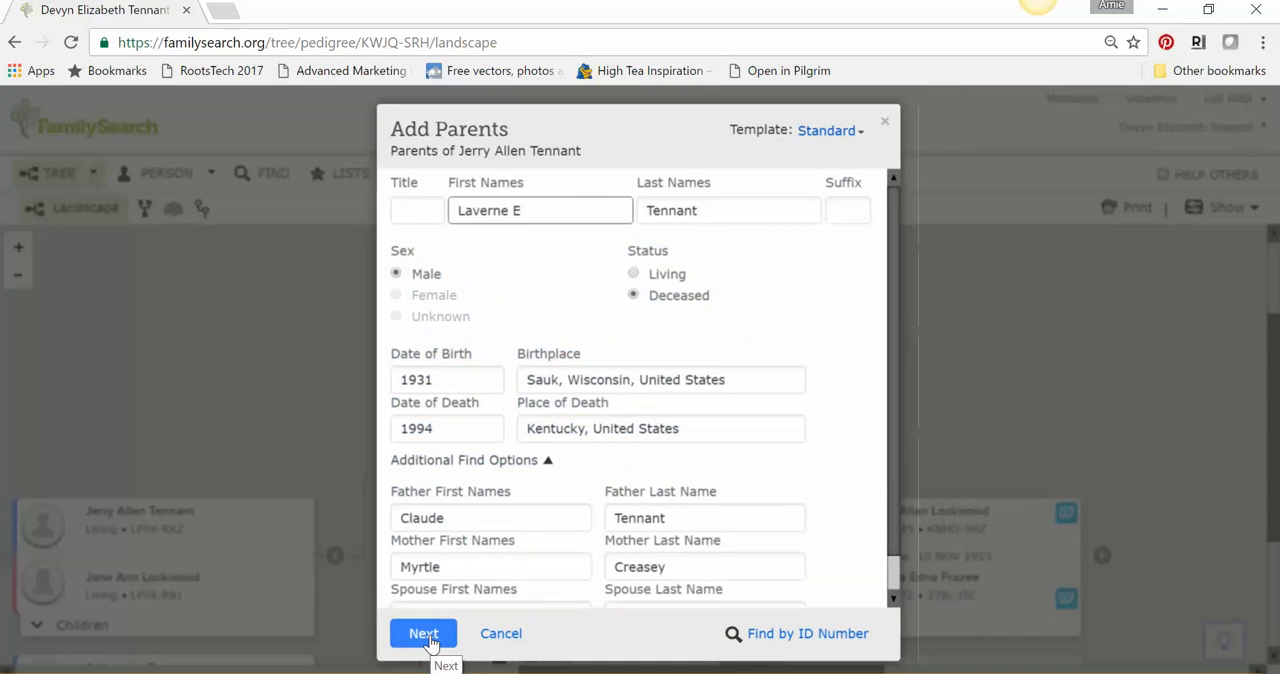
pyautogui.click(518, 638)
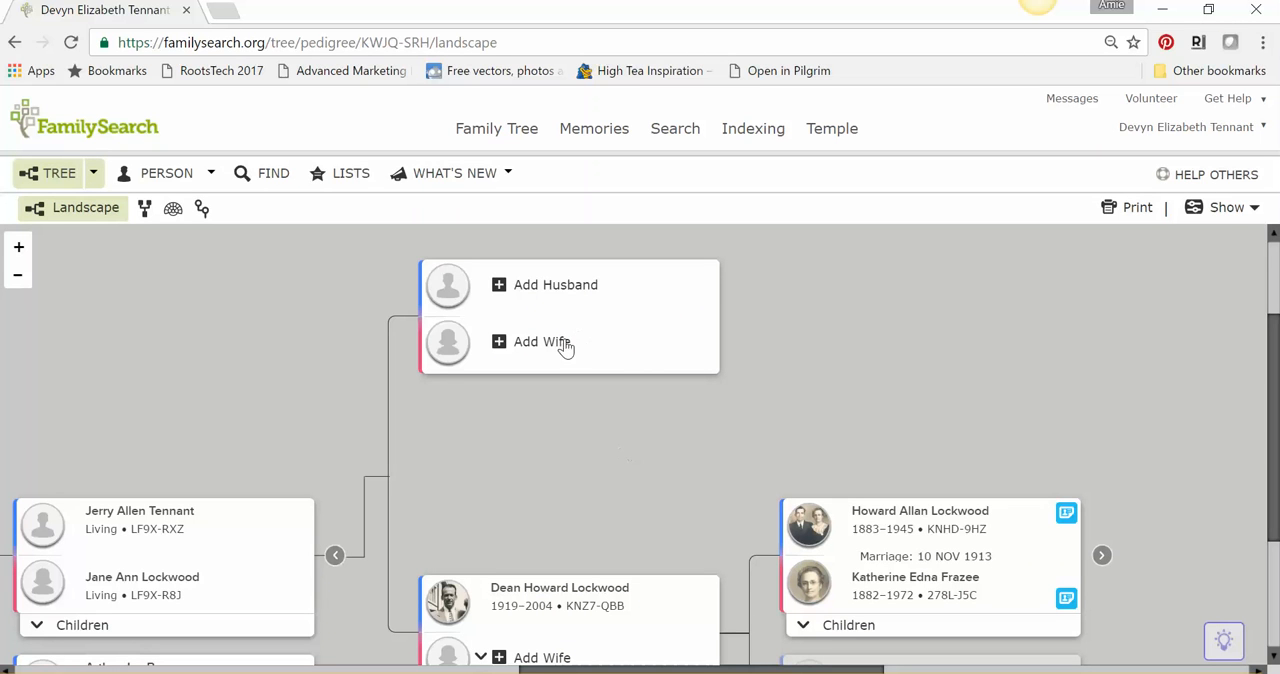
pyautogui.click(560, 288)
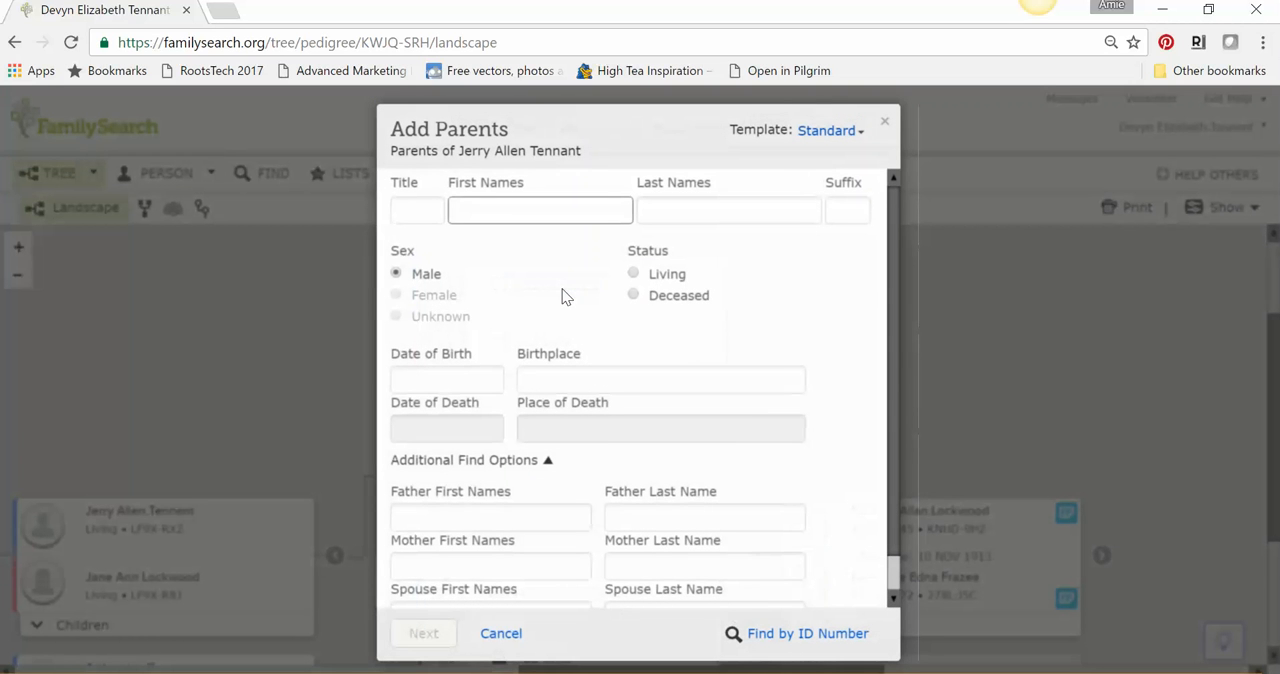
pyautogui.click(886, 124)
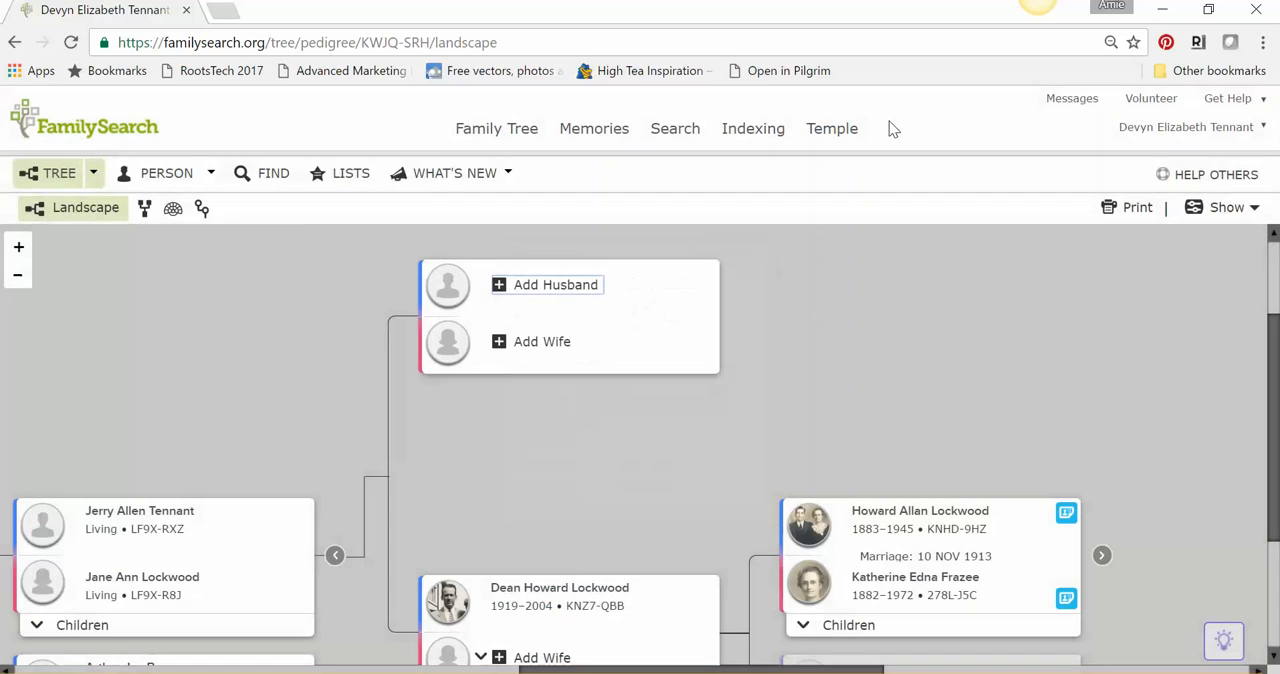